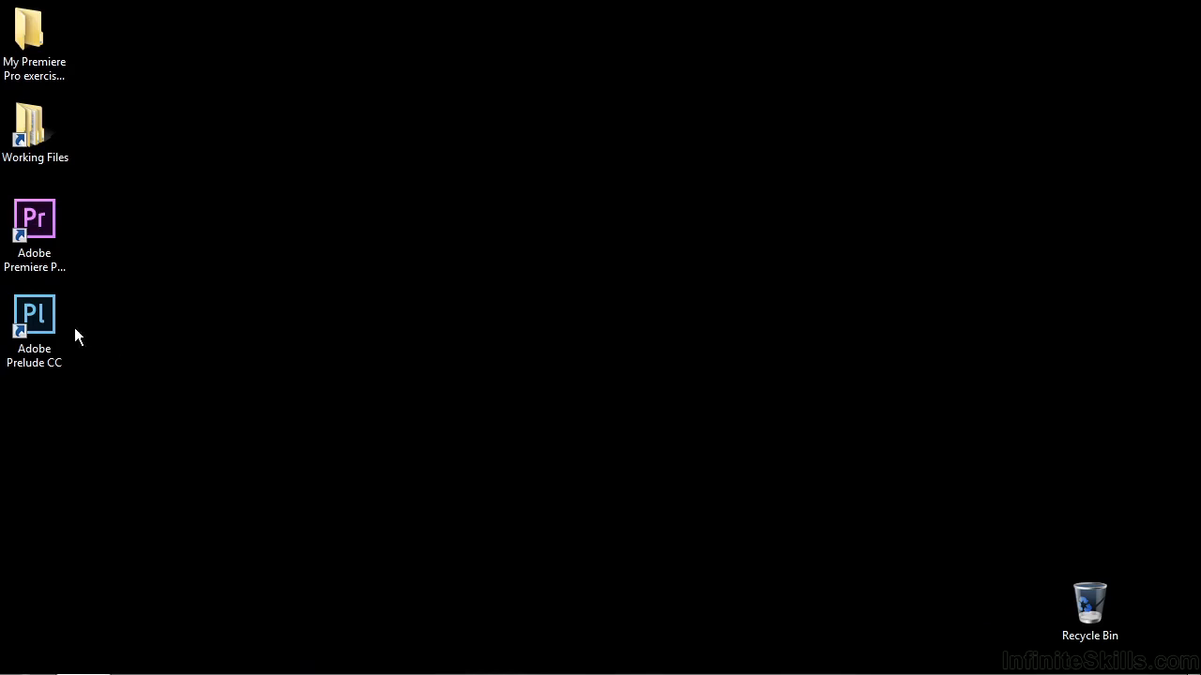
Launch Adobe Prelude and create a new project named Workflow in the desktop folder My Premiere Pro exercise files
{"action": "double_click", "coordinate": [38, 319]}
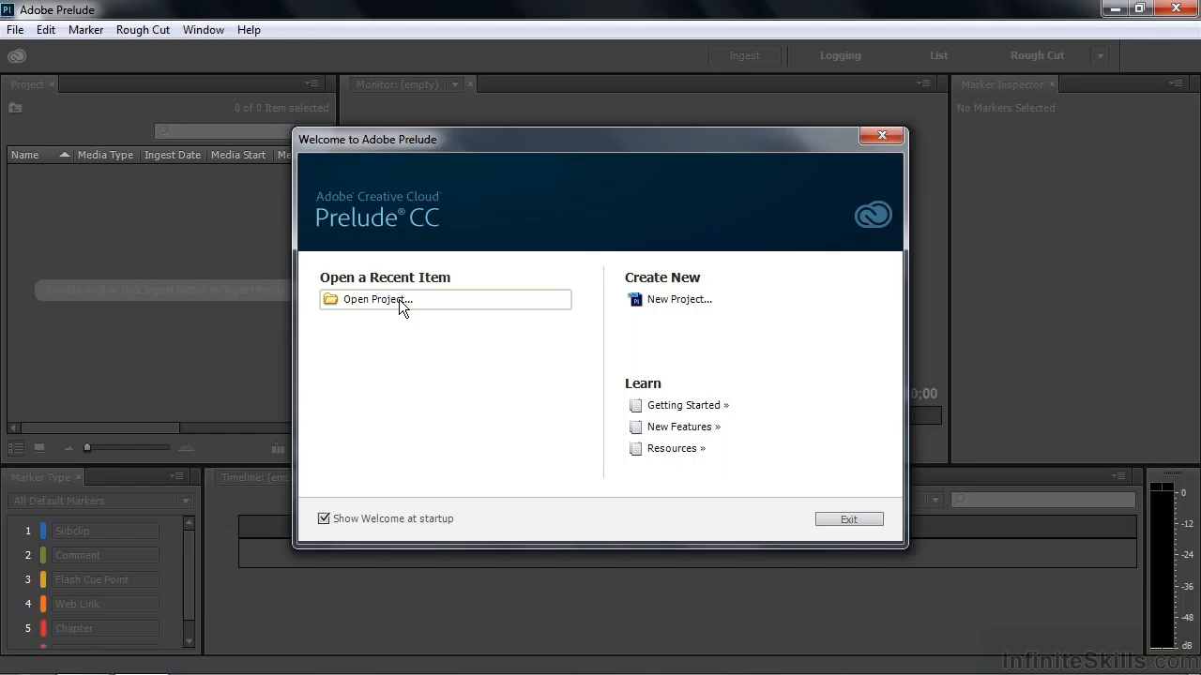
{"action": "left_click", "coordinate": [679, 299]}
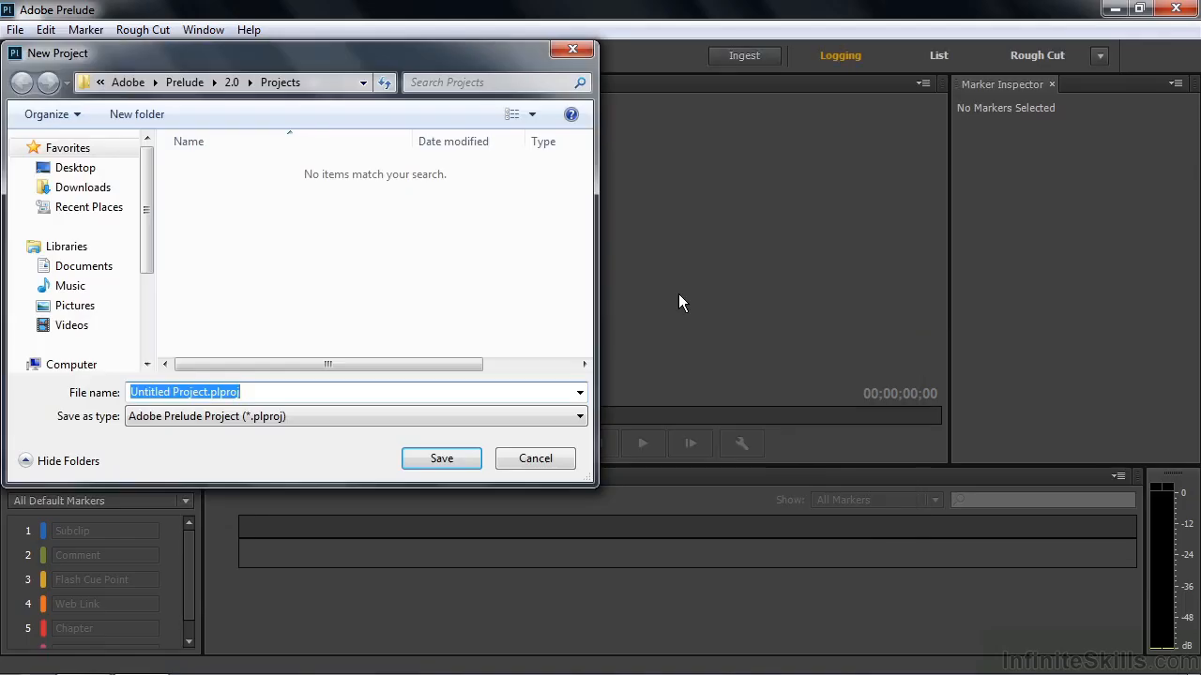
{"action": "type", "text": "Workflow"}
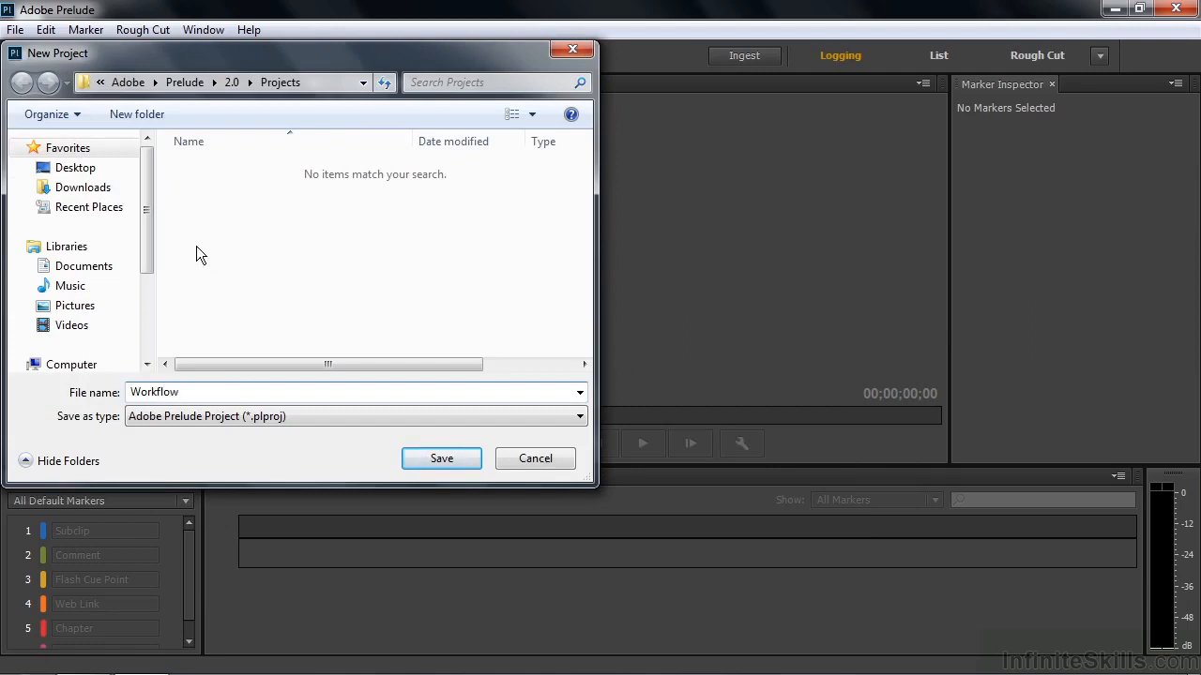
{"action": "left_click", "coordinate": [75, 167]}
{"action": "left_click", "coordinate": [268, 357]}
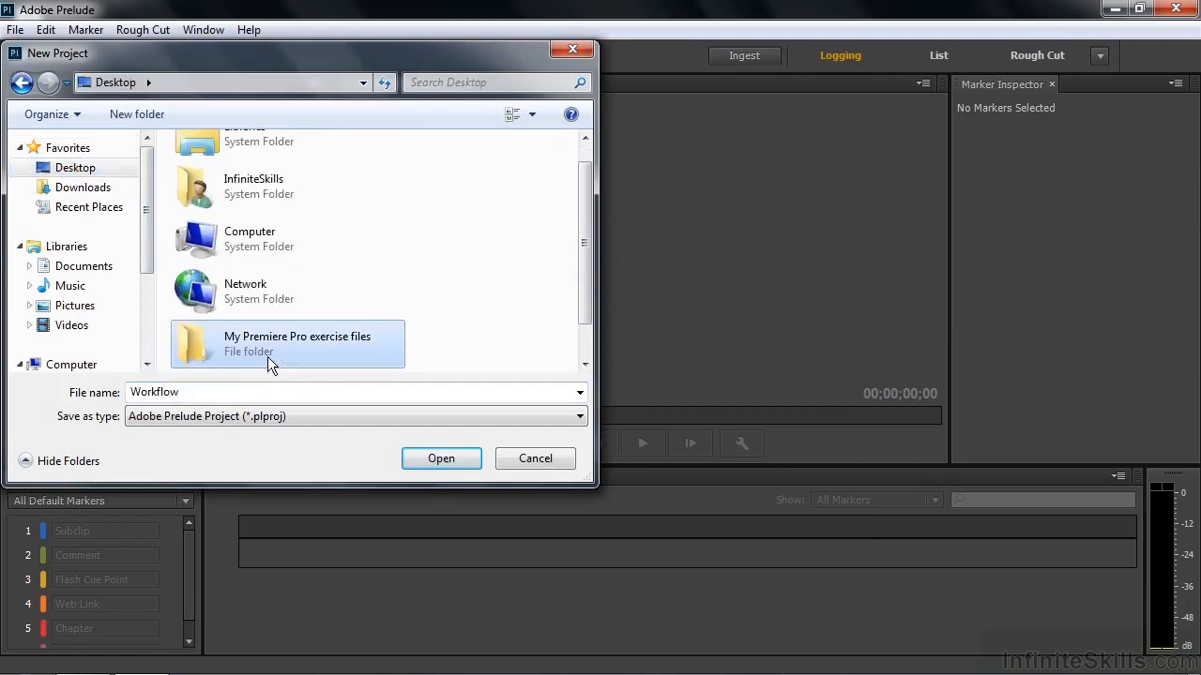
{"action": "double_click", "coordinate": [267, 356]}
{"action": "left_click", "coordinate": [441, 459]}
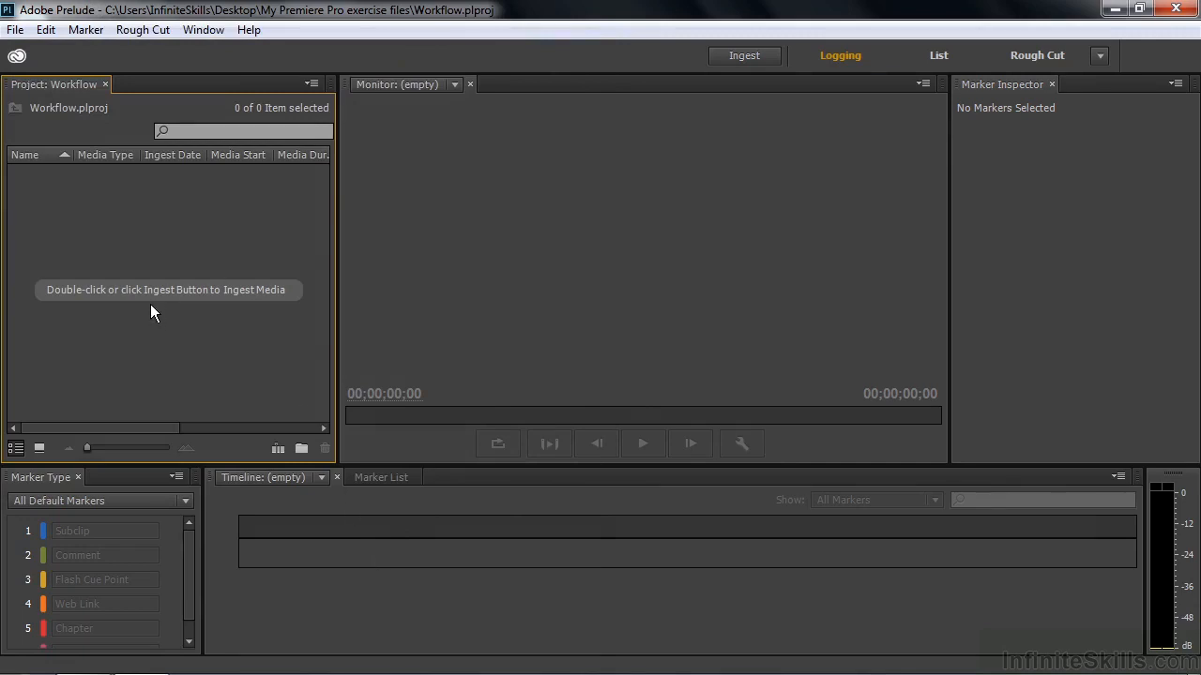
Start a media ingest and mark clips 00023 and 00031 for ingesting
{"action": "left_click", "coordinate": [754, 53]}
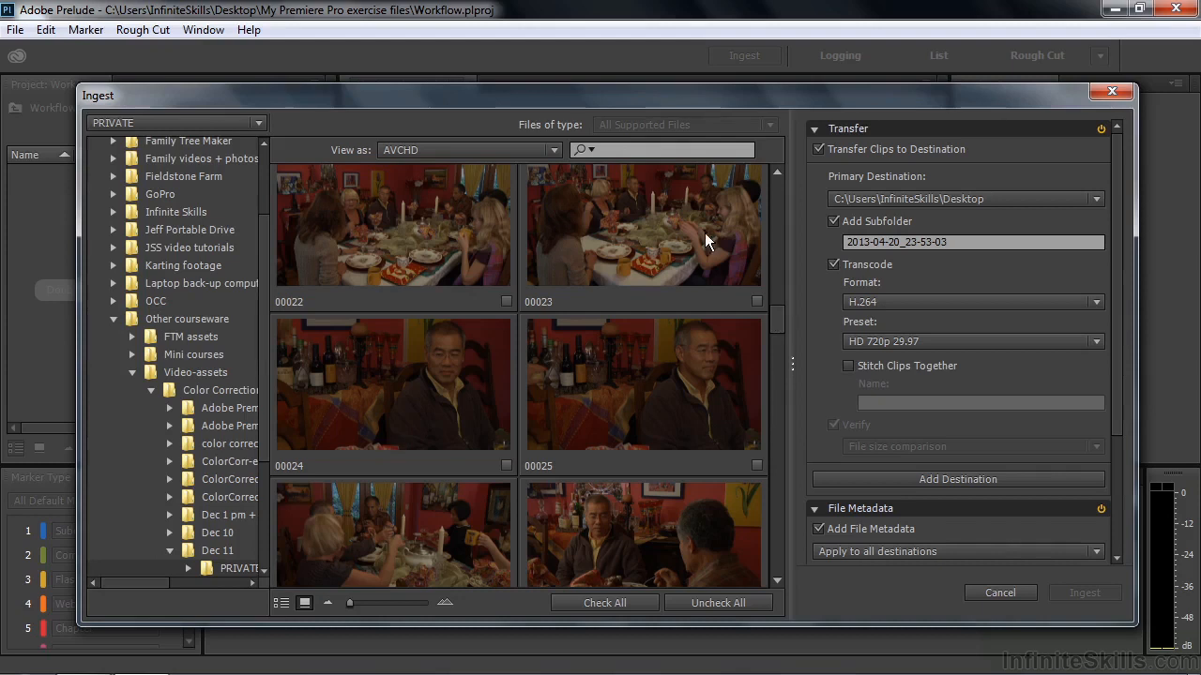
{"action": "left_click", "coordinate": [757, 302]}
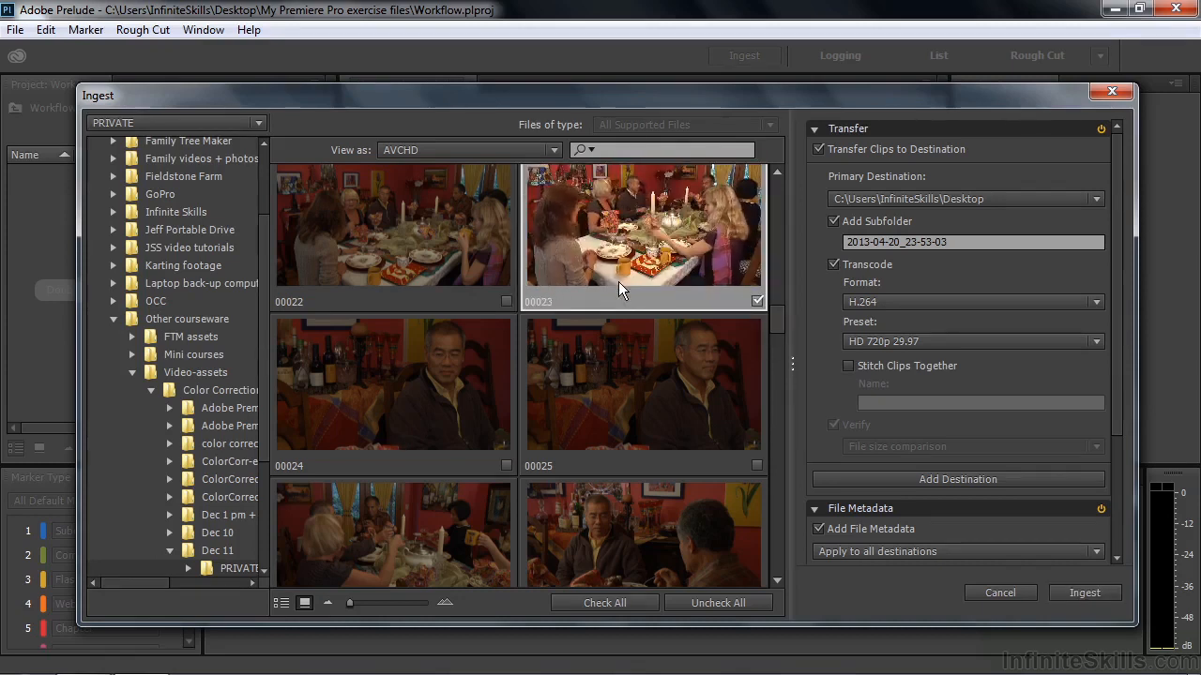
{"action": "left_click_drag", "start_coordinate": [775, 318], "coordinate": [774, 352]}
{"action": "left_click", "coordinate": [758, 296]}
{"action": "left_click", "coordinate": [726, 375]}
Scrub through clip 00031 and set its in and out points
{"action": "left_click", "coordinate": [566, 341]}
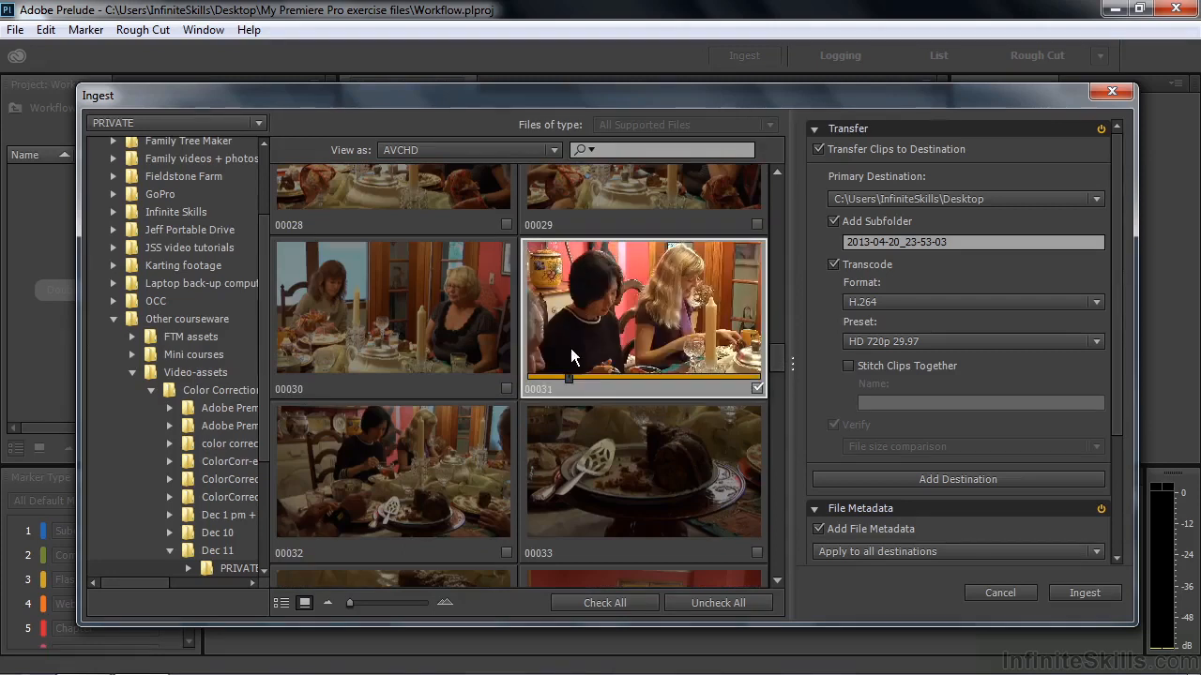
{"action": "left_click_drag", "start_coordinate": [569, 378], "coordinate": [658, 377]}
{"action": "key", "text": "i"}
{"action": "key", "text": "o"}
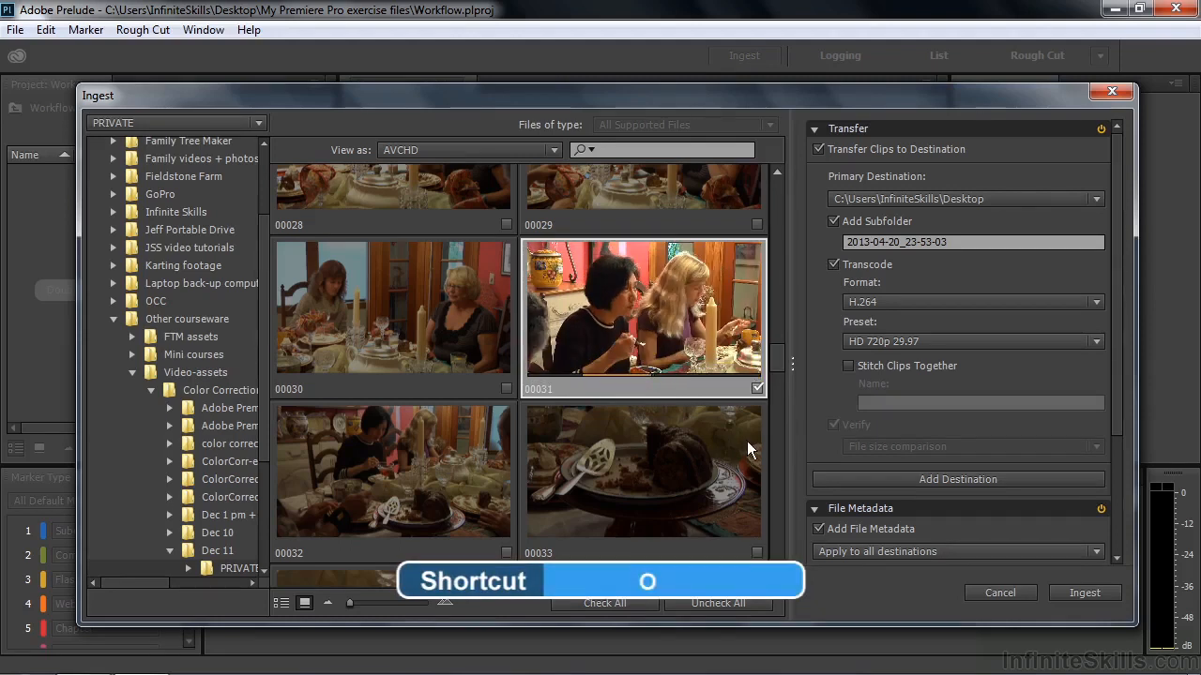
Mark clip 00033 for ingesting and set its in and out points
{"action": "scroll", "coordinate": [775, 365], "scroll_direction": "down", "scroll_amount": 2}
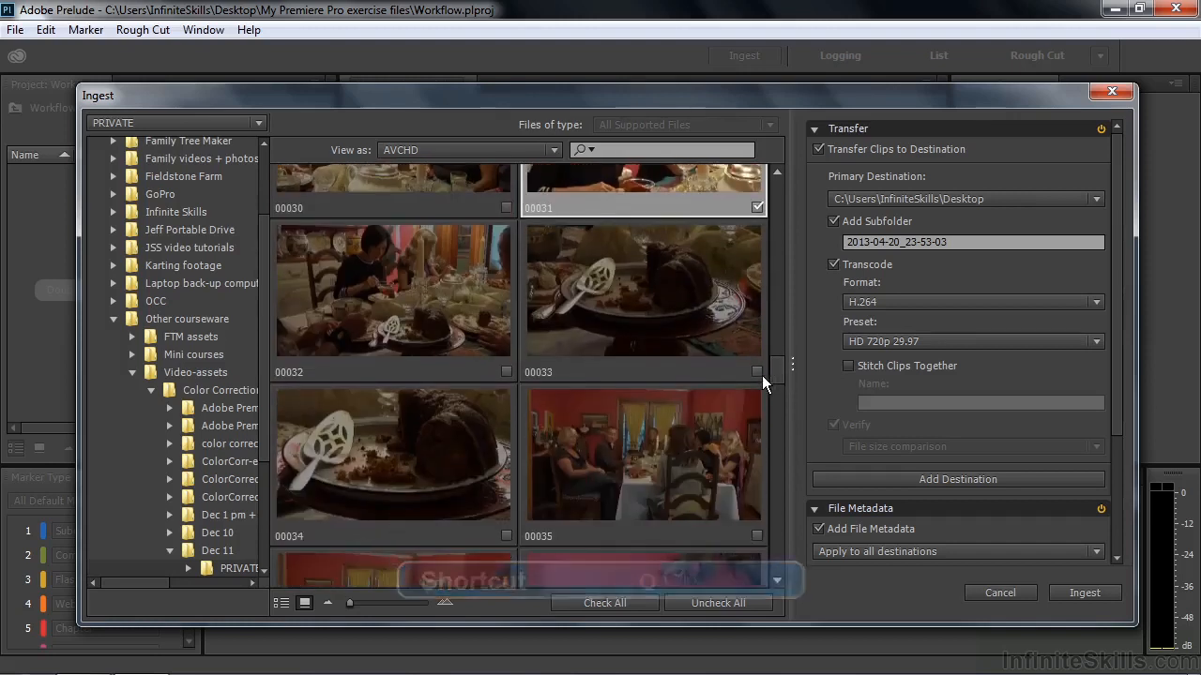
{"action": "left_click", "coordinate": [756, 372]}
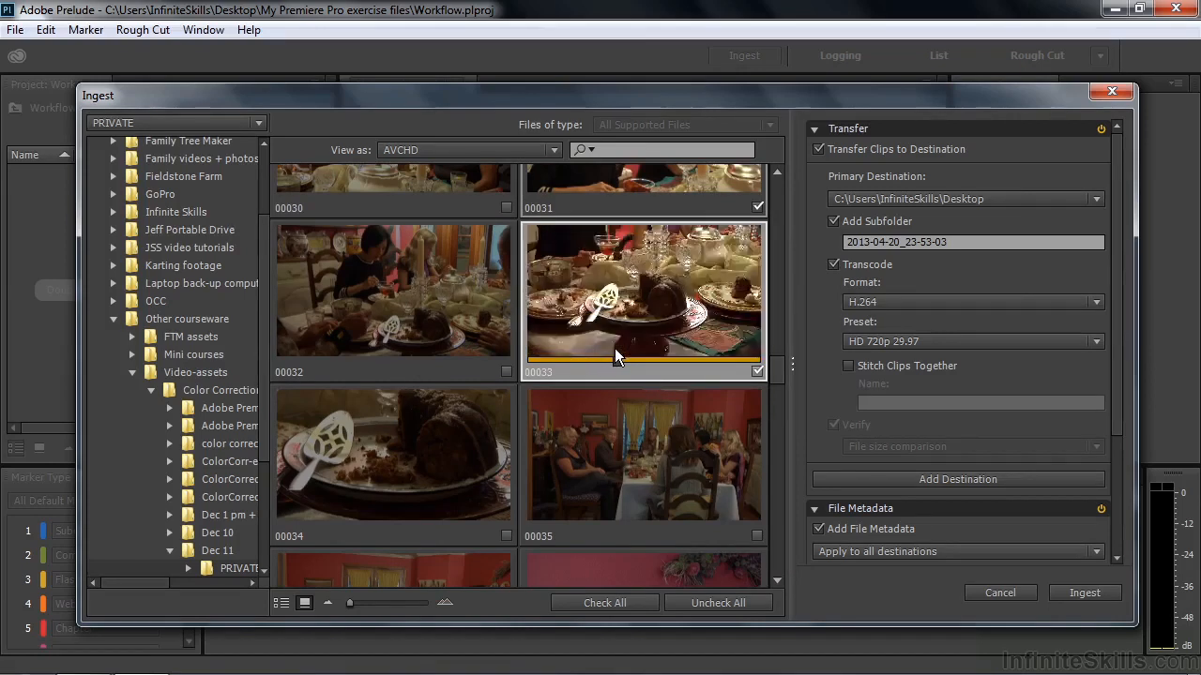
{"action": "key", "text": "i"}
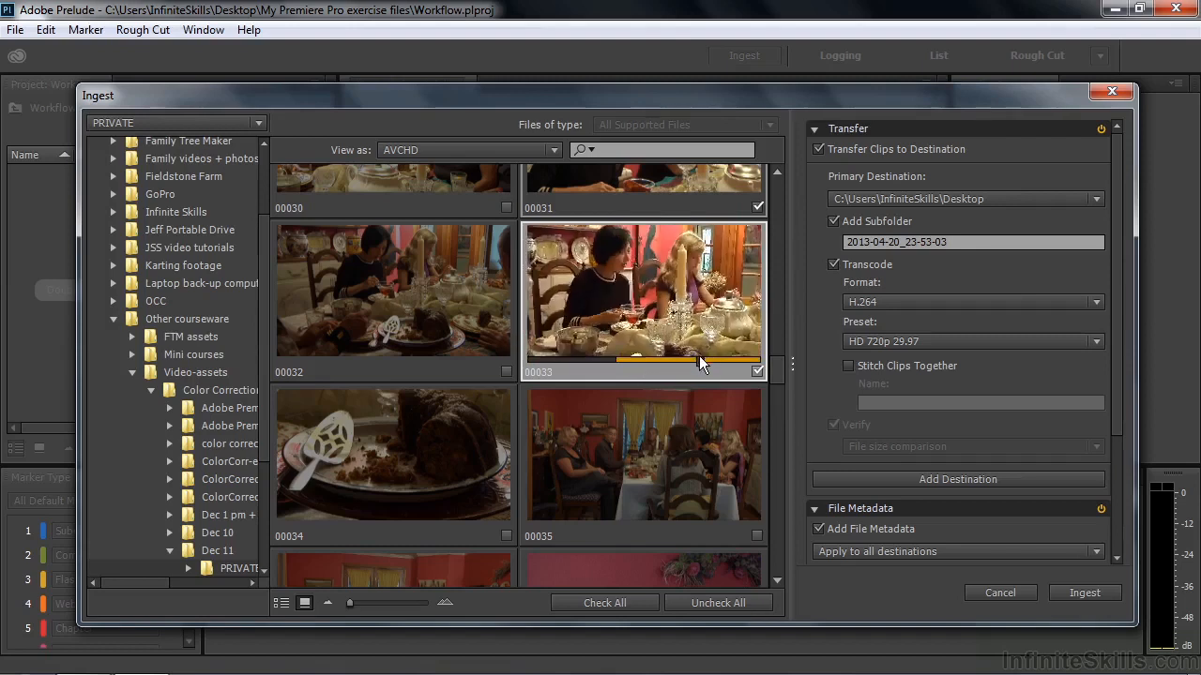
{"action": "key", "text": "o"}
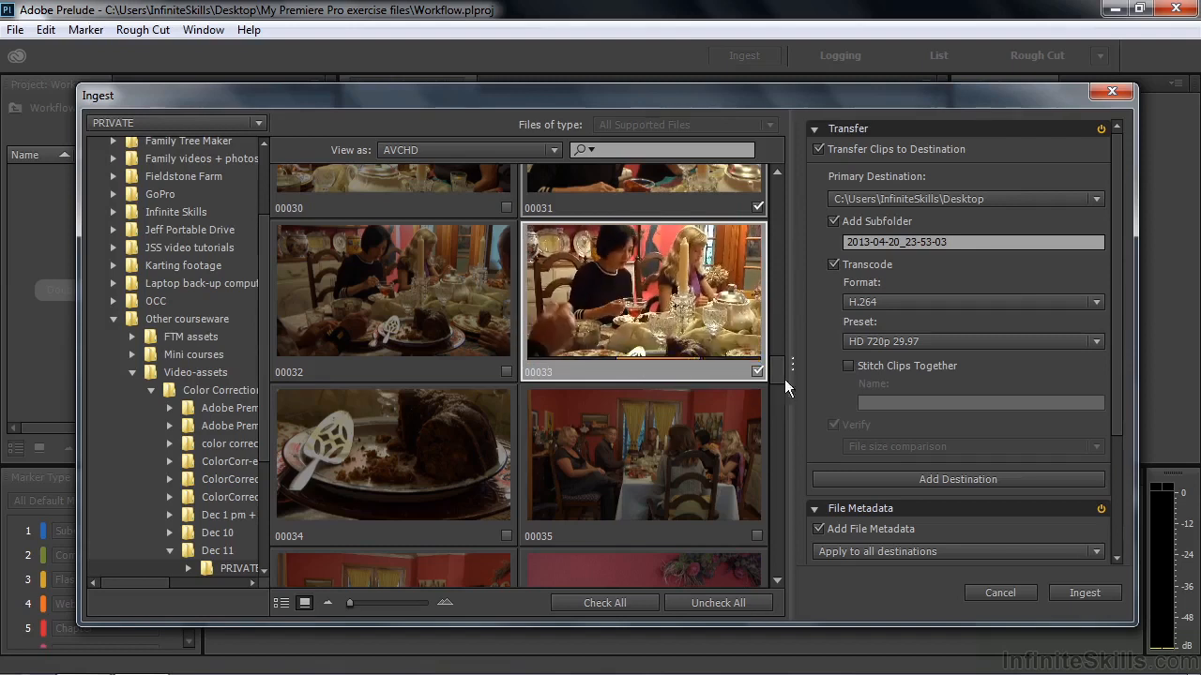
{"action": "left_click_drag", "start_coordinate": [778, 372], "coordinate": [800, 356]}
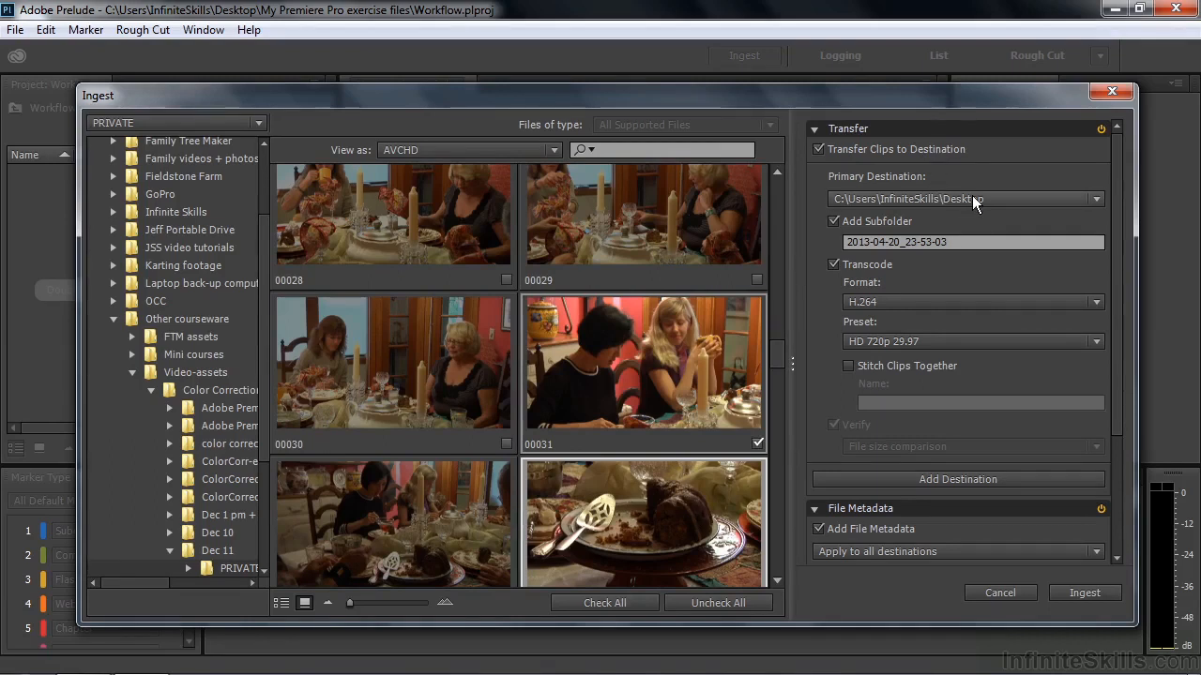
Name the destination subfolder Dining and choose H.264 as the transcode format
{"action": "left_click_drag", "start_coordinate": [953, 243], "coordinate": [818, 244]}
{"action": "type", "text": "Di"}
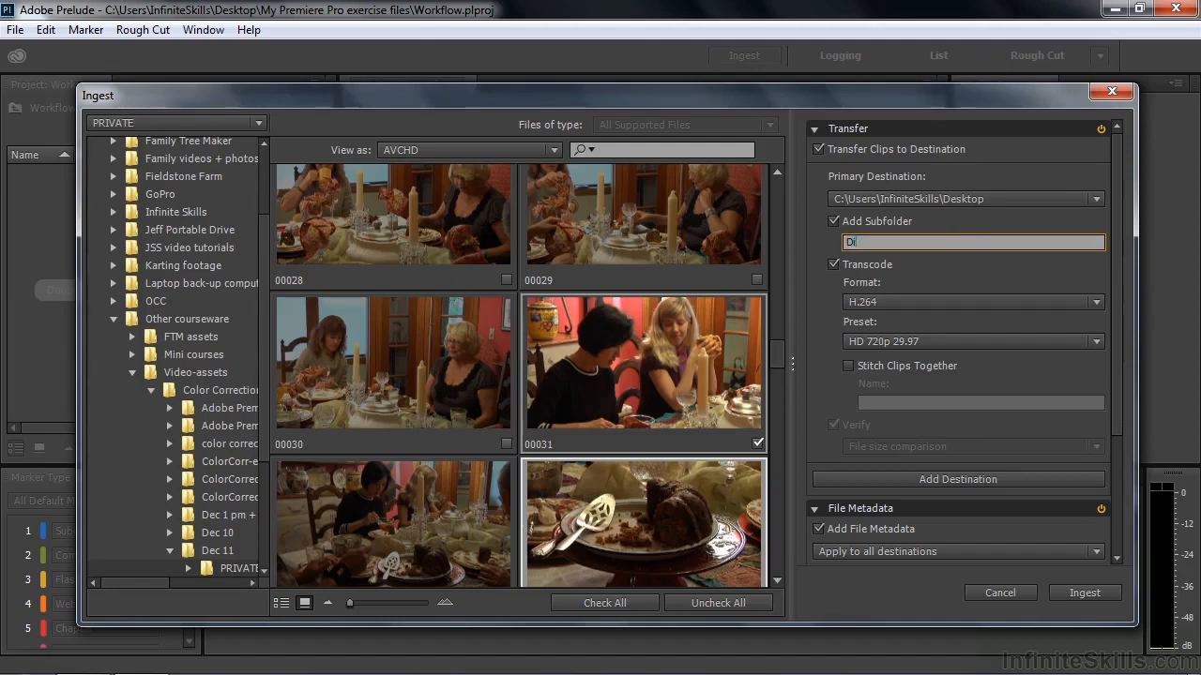
{"action": "type", "text": "ning"}
{"action": "left_click", "coordinate": [1097, 301]}
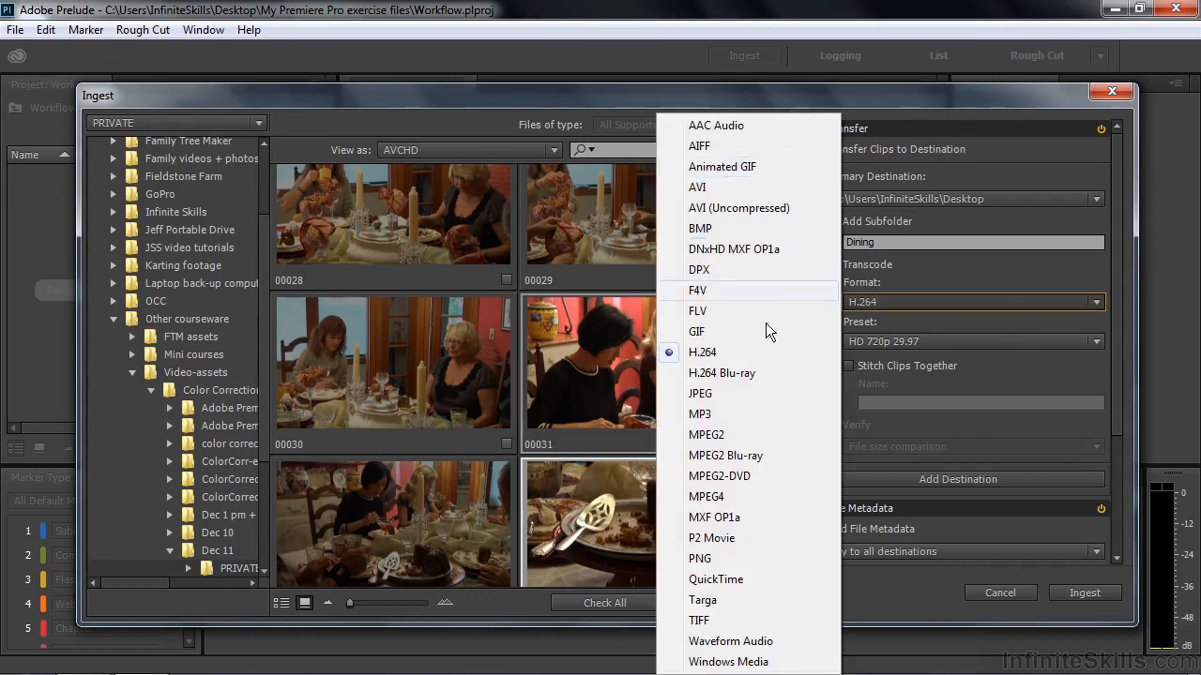
{"action": "left_click", "coordinate": [727, 348]}
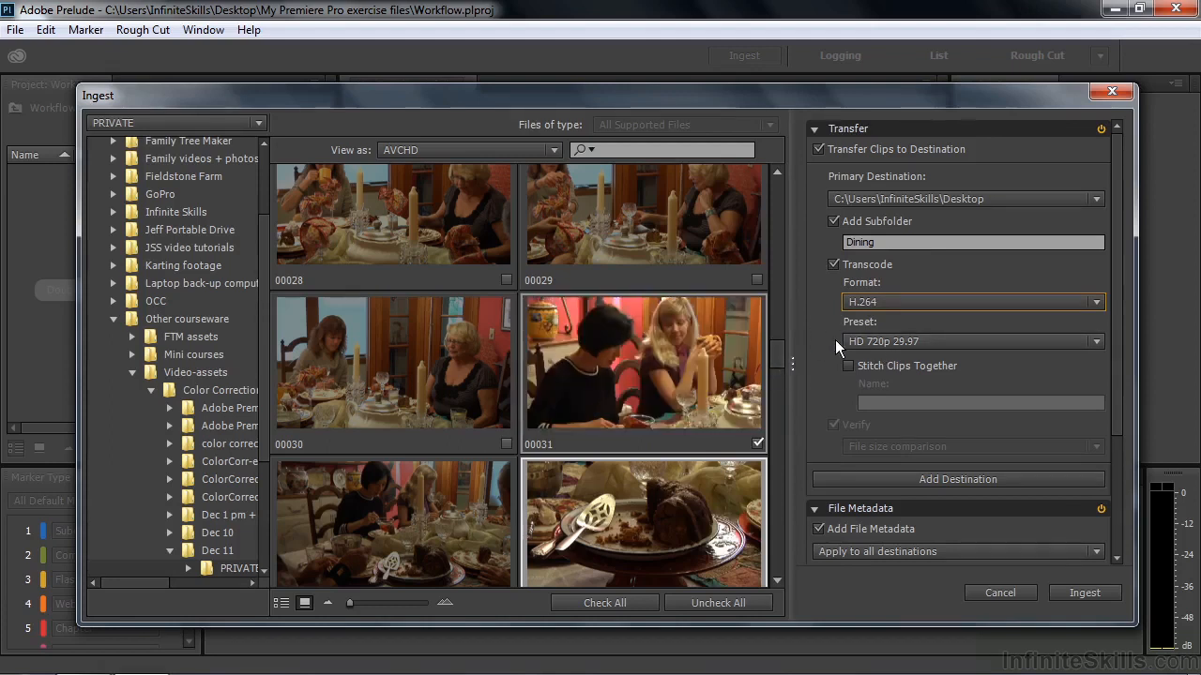
Create a new file metadata preset containing a Location key with the value Studio
{"action": "left_click_drag", "start_coordinate": [1118, 389], "coordinate": [1131, 541]}
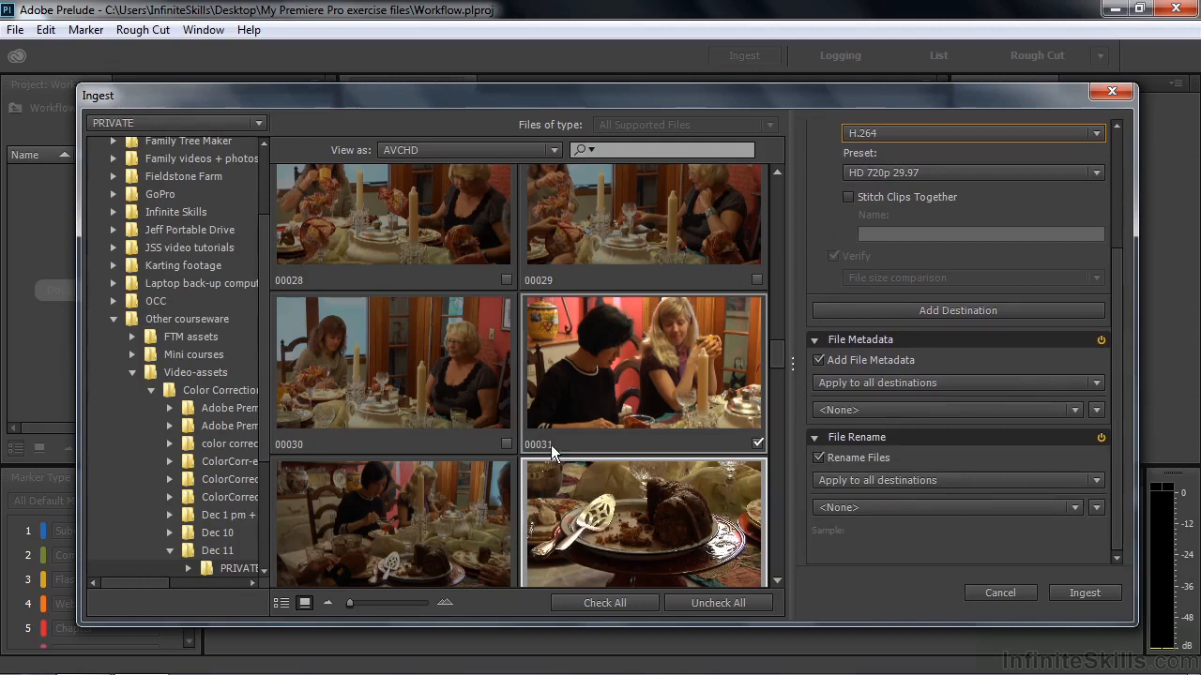
{"action": "left_click", "coordinate": [1096, 410]}
{"action": "left_click", "coordinate": [1029, 429]}
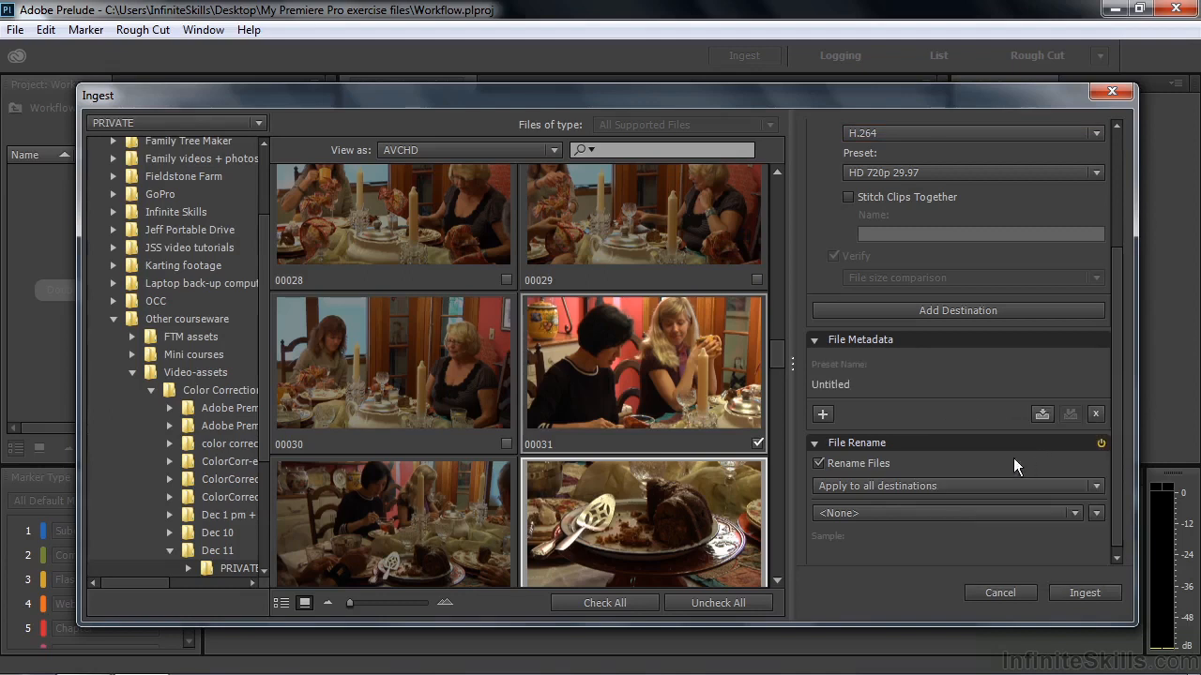
{"action": "left_click", "coordinate": [822, 414]}
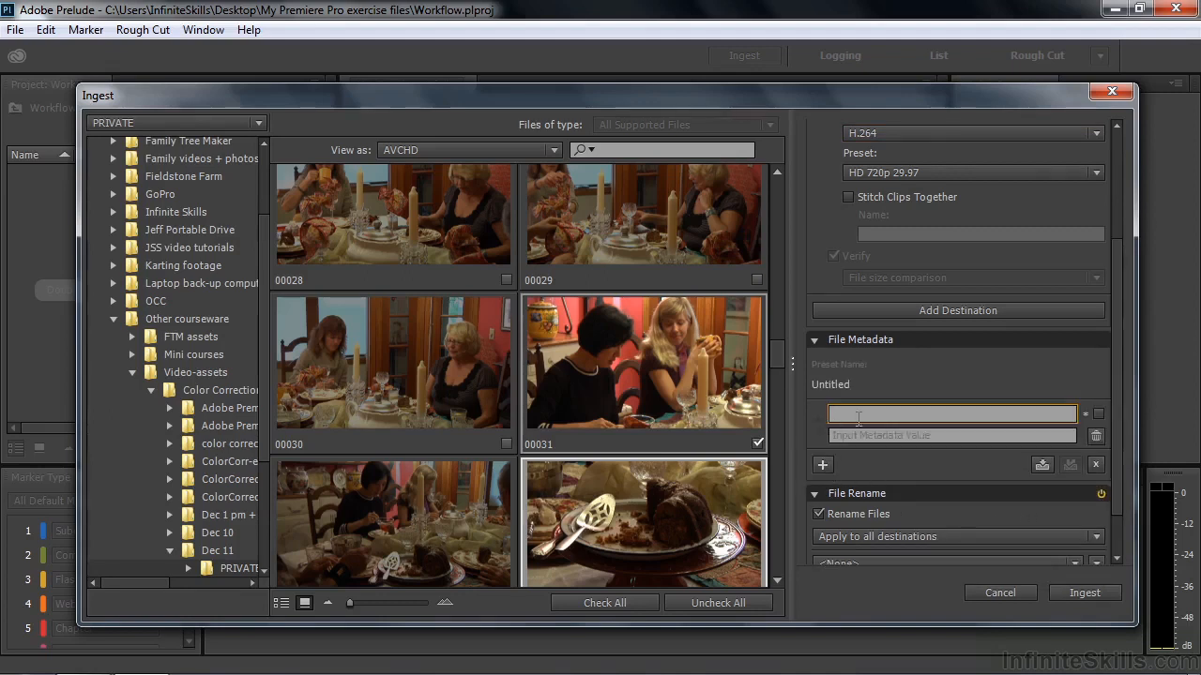
{"action": "type", "text": "Location"}
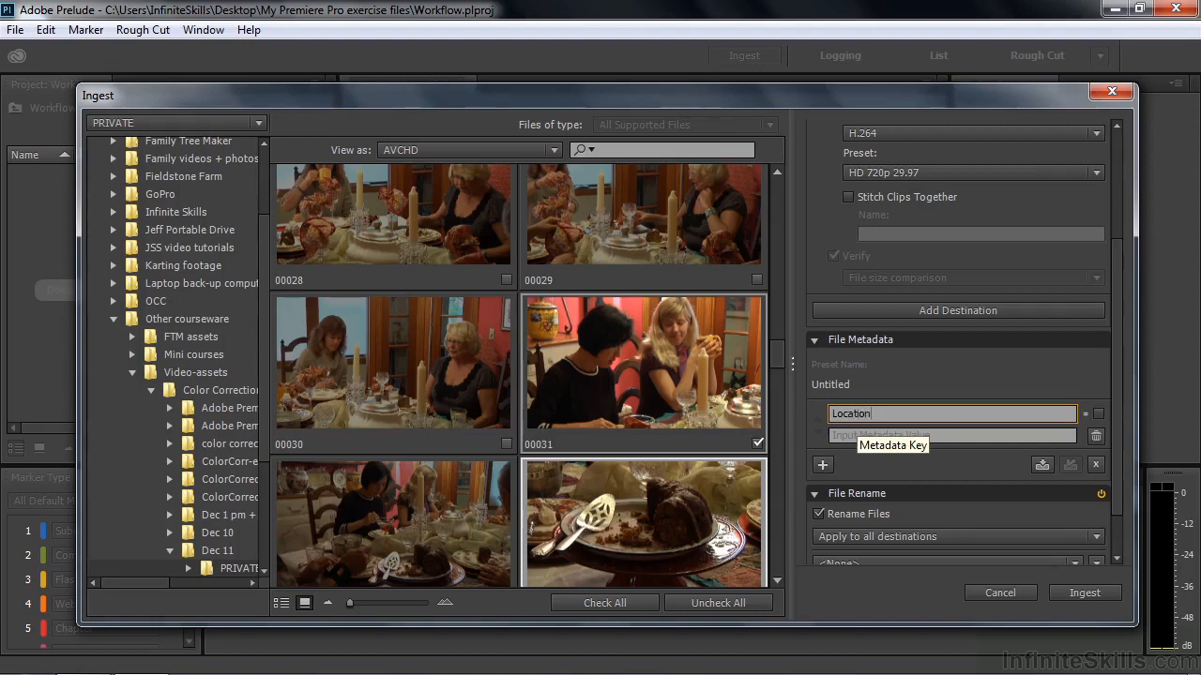
{"action": "left_click", "coordinate": [846, 434]}
{"action": "type", "text": "Studio"}
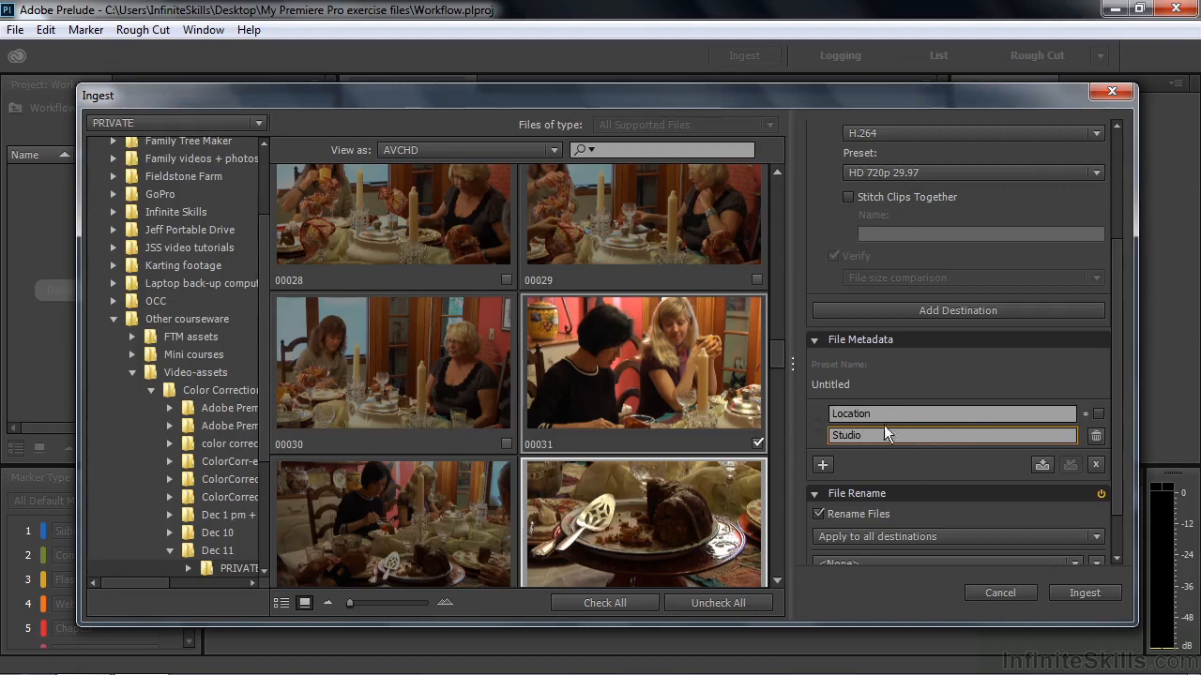
Save the file metadata preset under the name Location
{"action": "left_click", "coordinate": [1041, 464]}
{"action": "type", "text": "Location"}
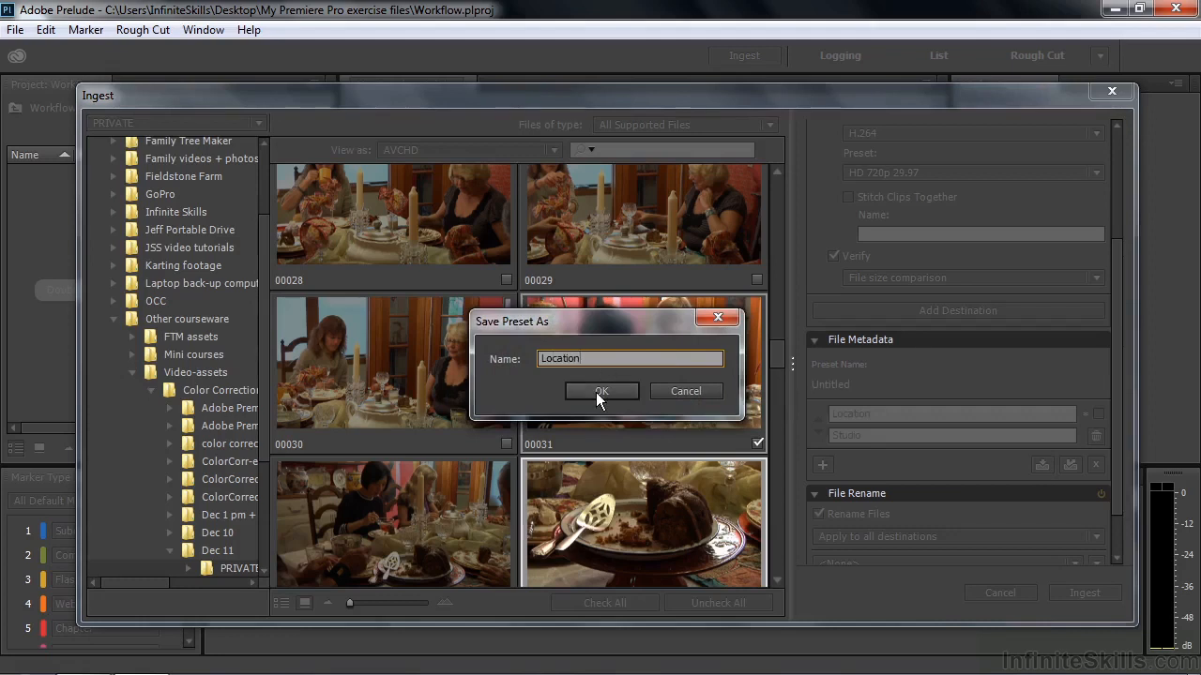
{"action": "left_click", "coordinate": [596, 392]}
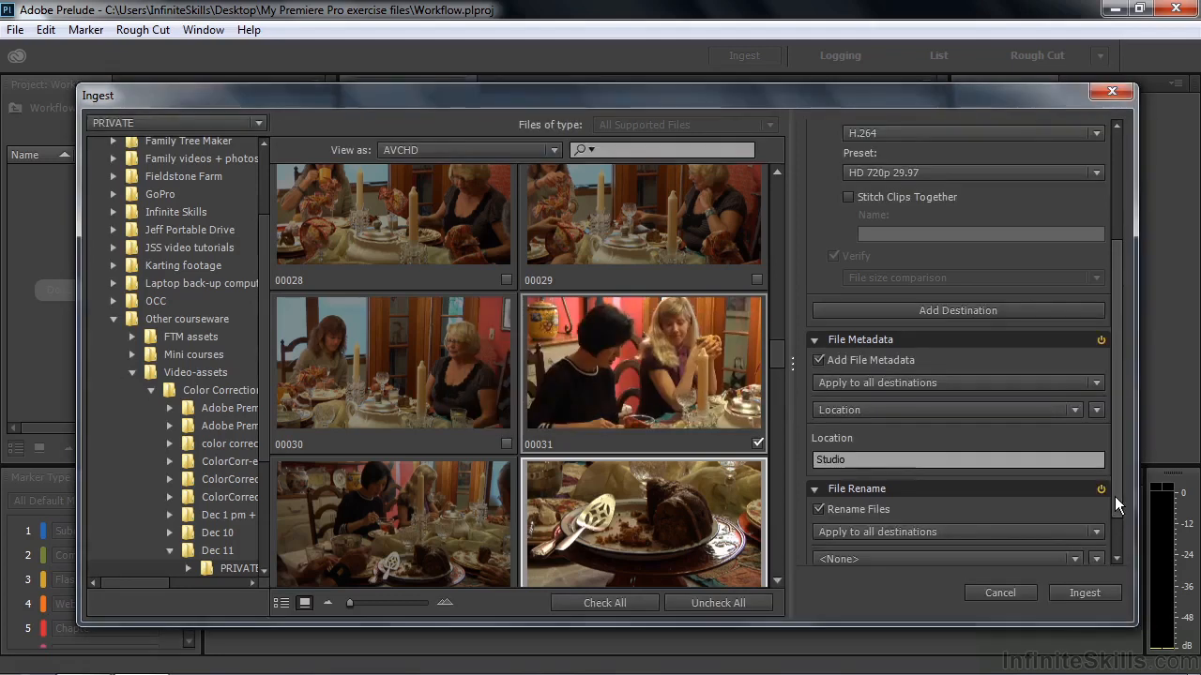
Create a new file rename preset with a custom text element reading Dining
{"action": "scroll", "coordinate": [1114, 496], "scroll_direction": "down", "scroll_amount": 2}
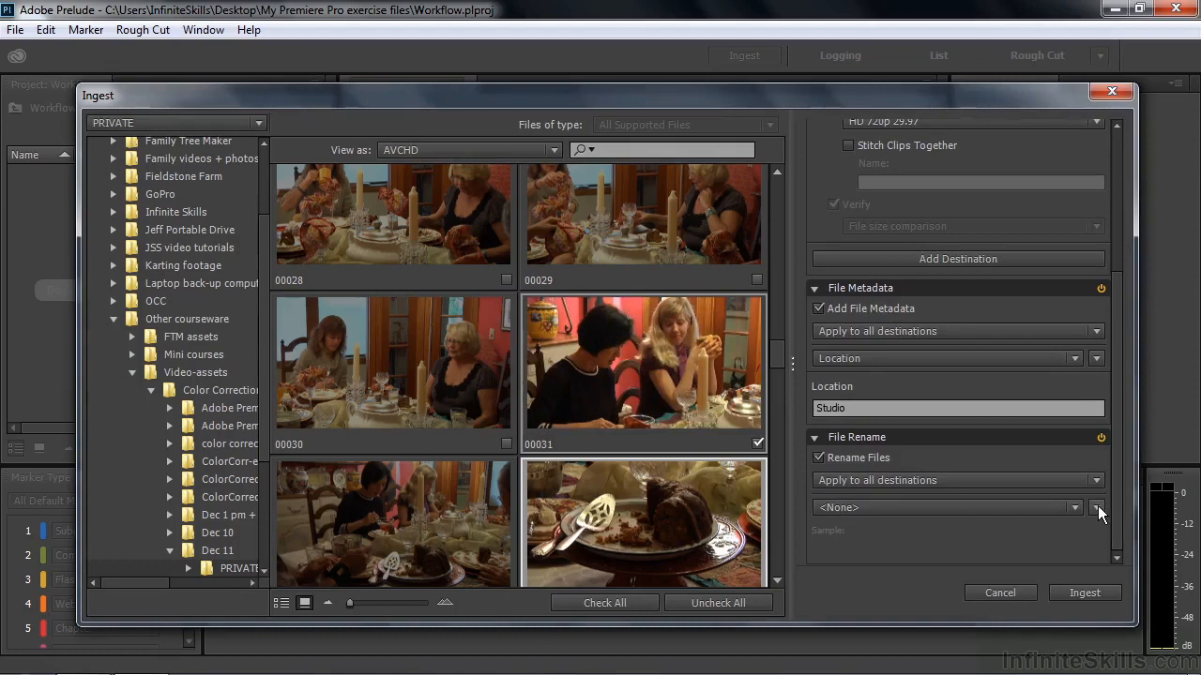
{"action": "left_click", "coordinate": [1098, 508]}
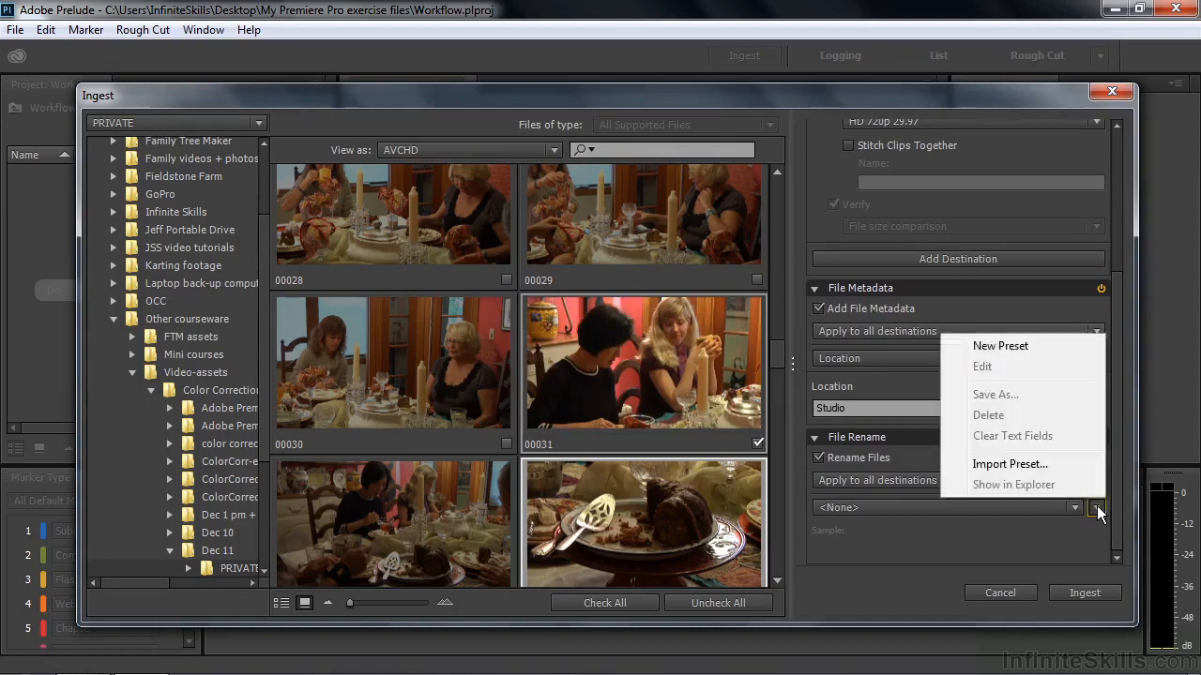
{"action": "left_click", "coordinate": [1028, 350]}
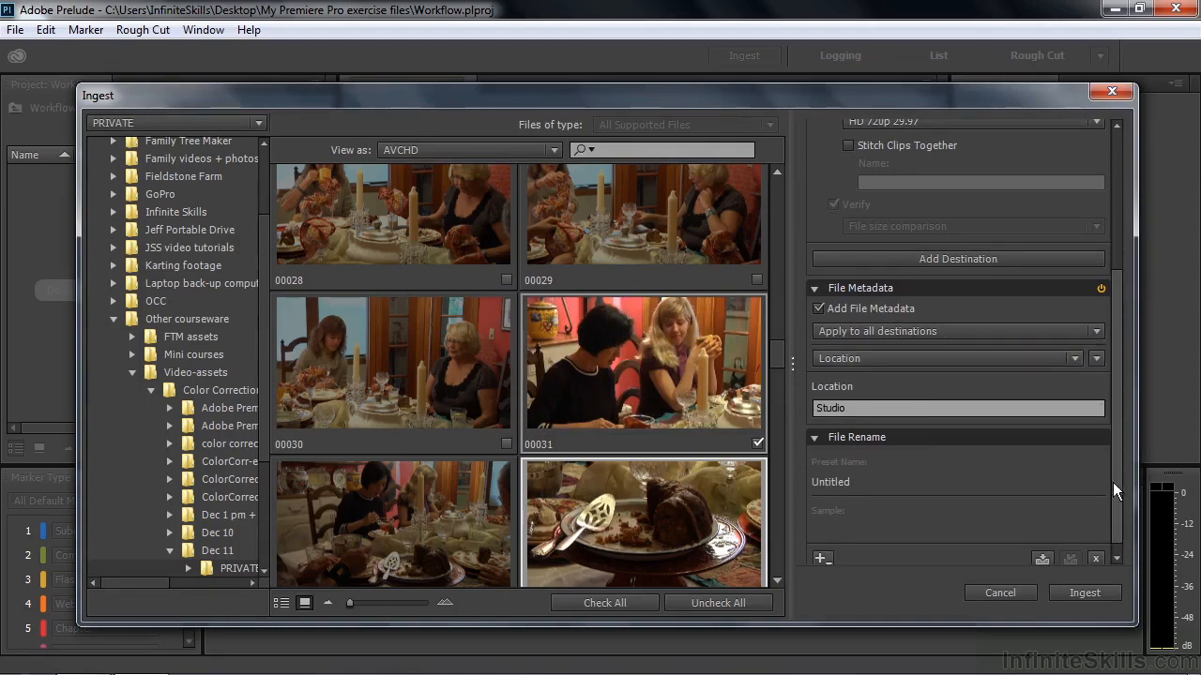
{"action": "scroll", "coordinate": [1112, 482], "scroll_direction": "down", "scroll_amount": 1}
{"action": "left_click", "coordinate": [826, 554]}
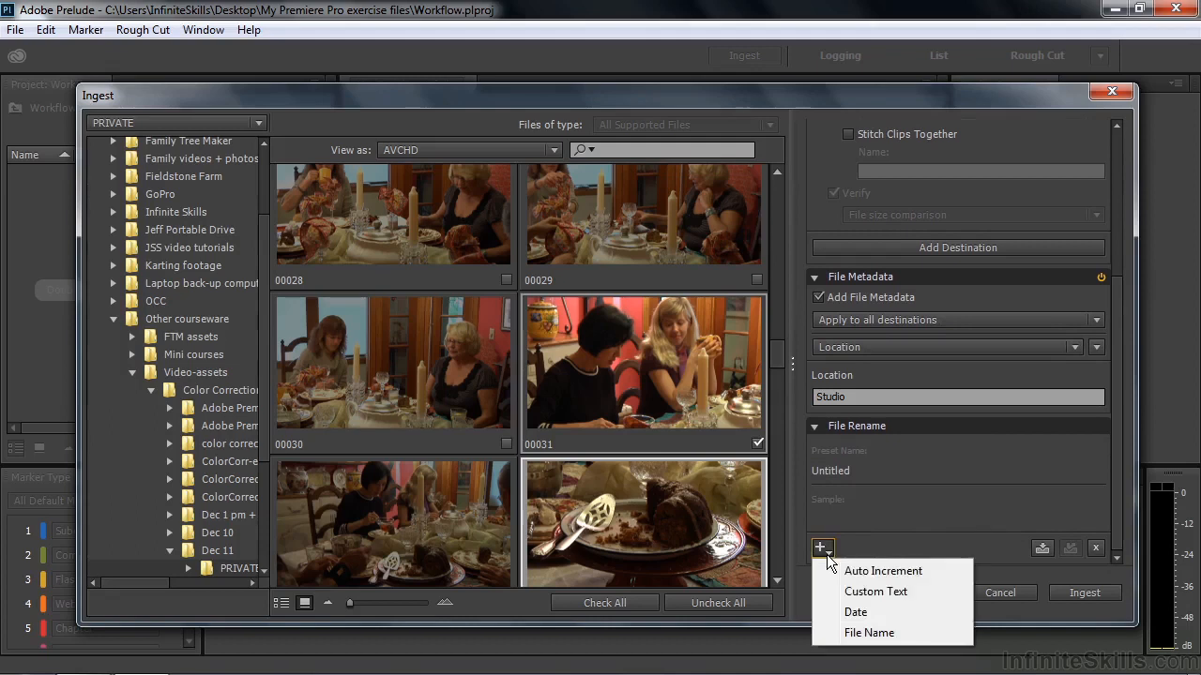
{"action": "left_click", "coordinate": [865, 591]}
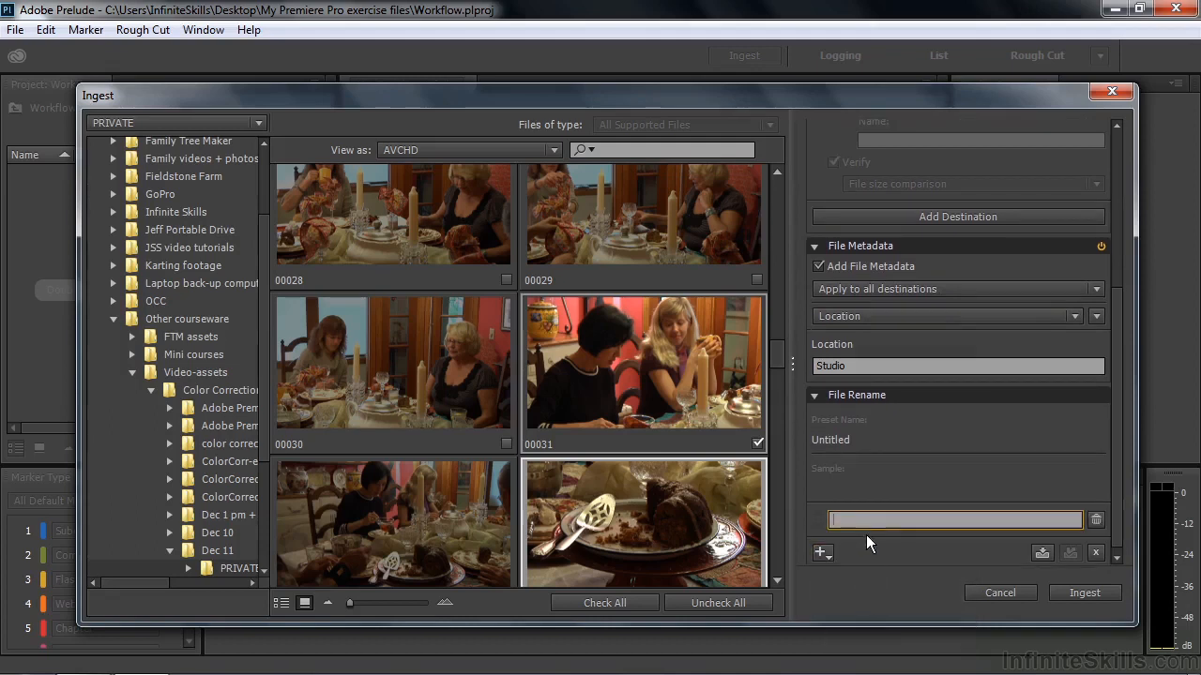
{"action": "type", "text": "Dining"}
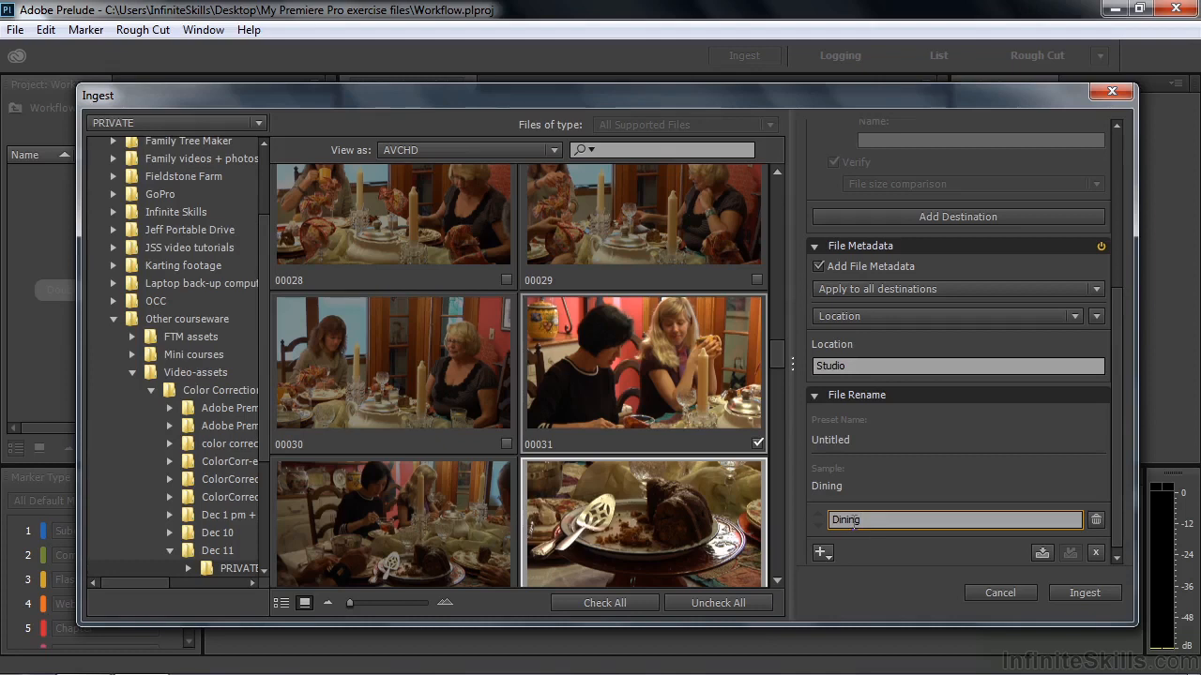
Add an auto increment element to the rename preset and set it to the two-digit (01) format
{"action": "left_click", "coordinate": [824, 553]}
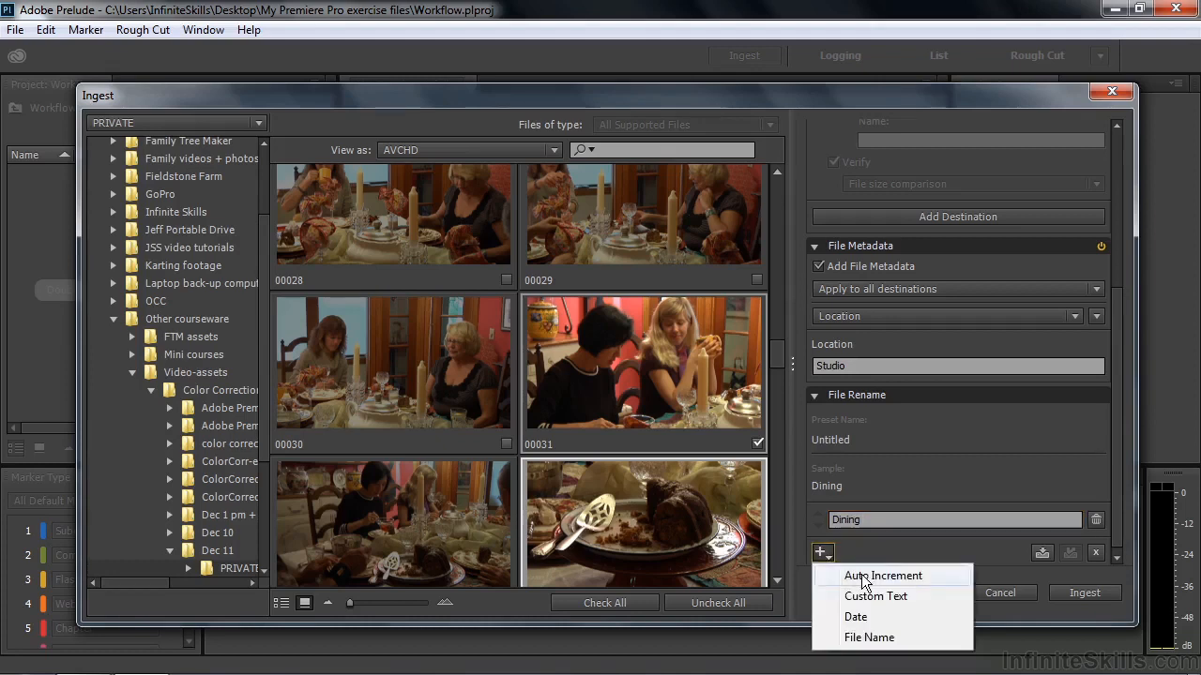
{"action": "left_click", "coordinate": [862, 576]}
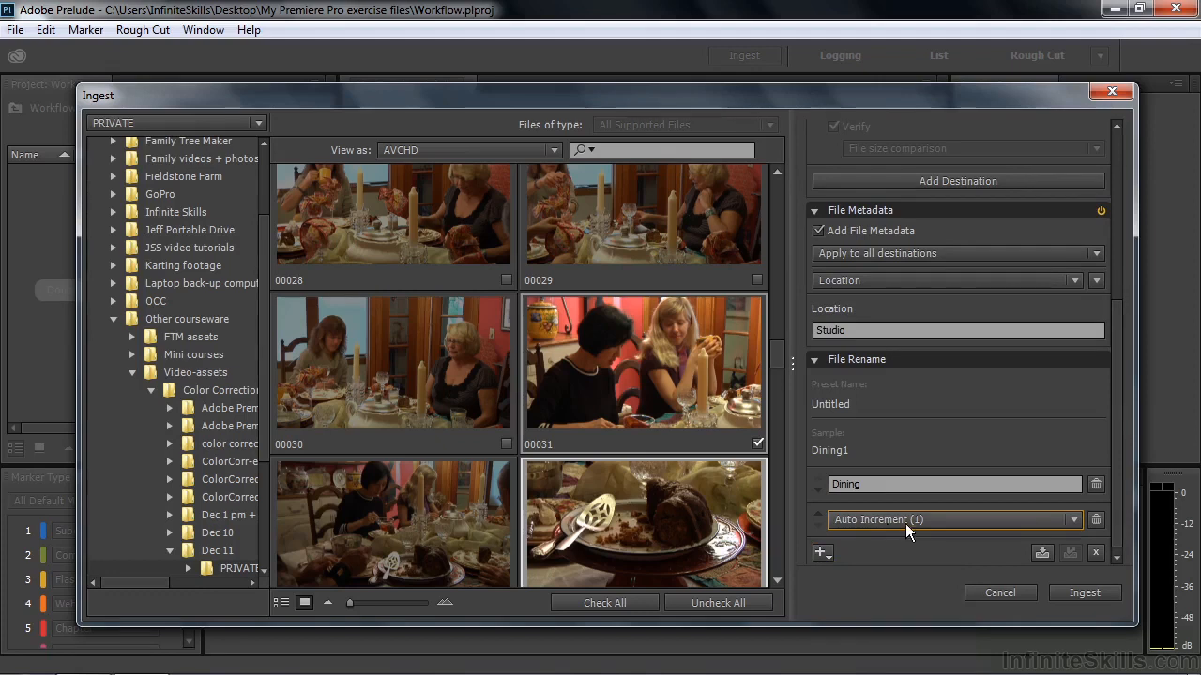
{"action": "left_click", "coordinate": [1077, 520]}
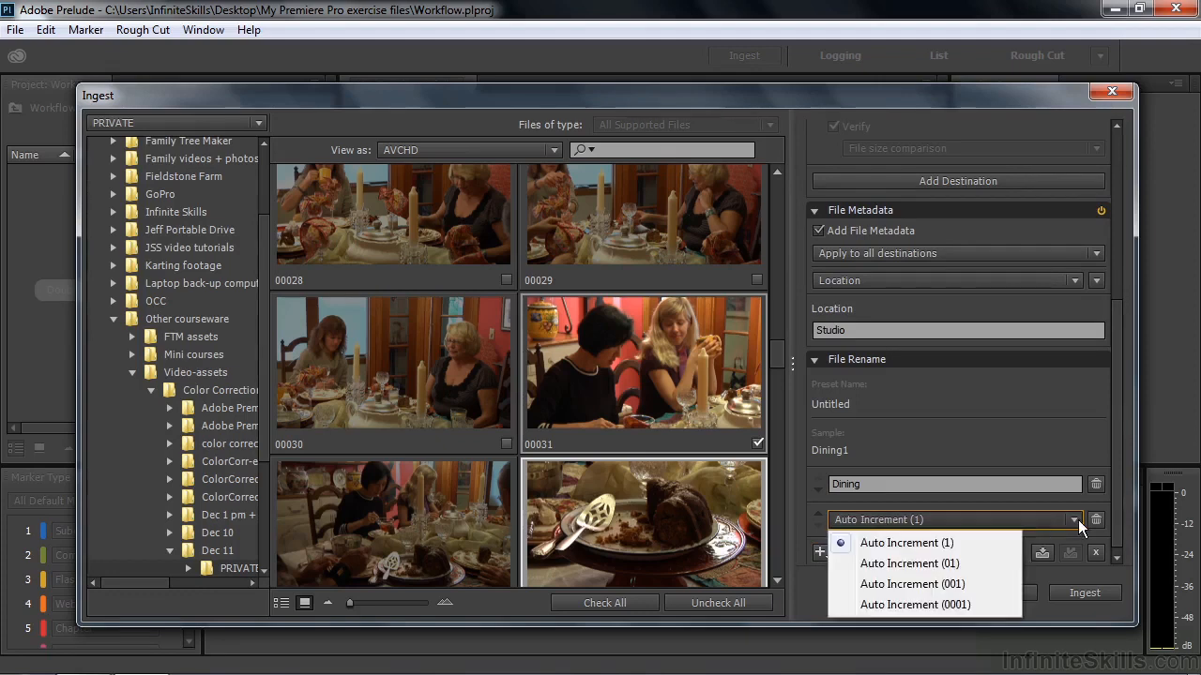
{"action": "left_click", "coordinate": [947, 563]}
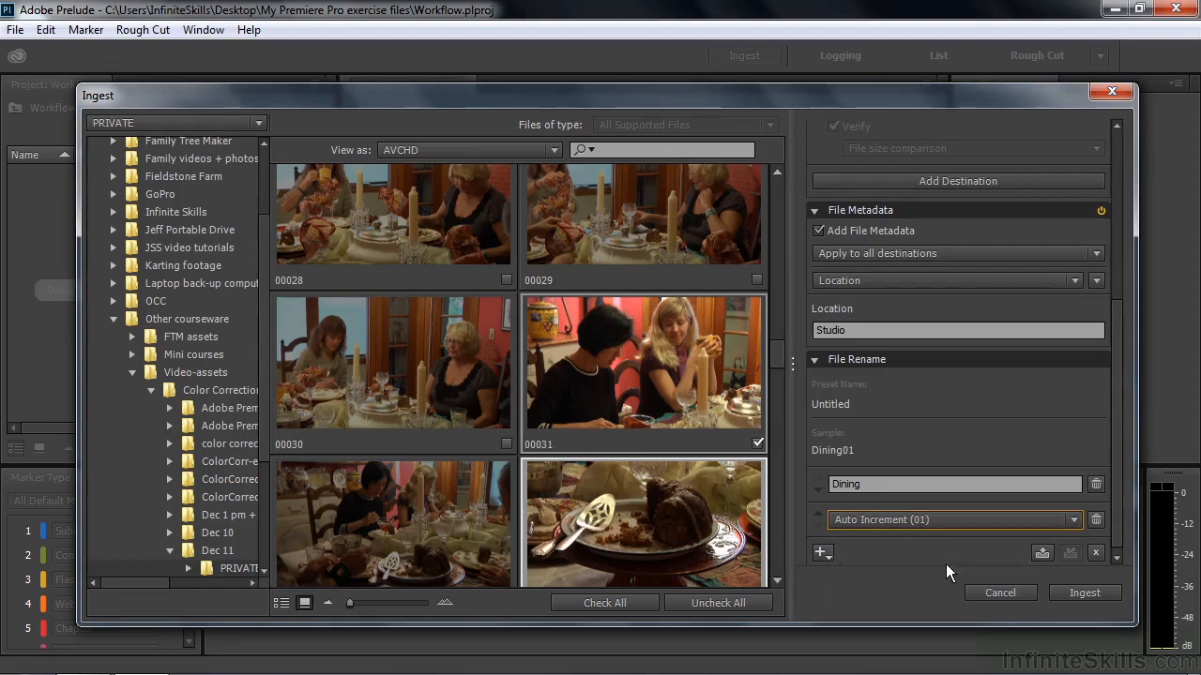
Save the file rename preset under the name Name number
{"action": "left_click", "coordinate": [1040, 551]}
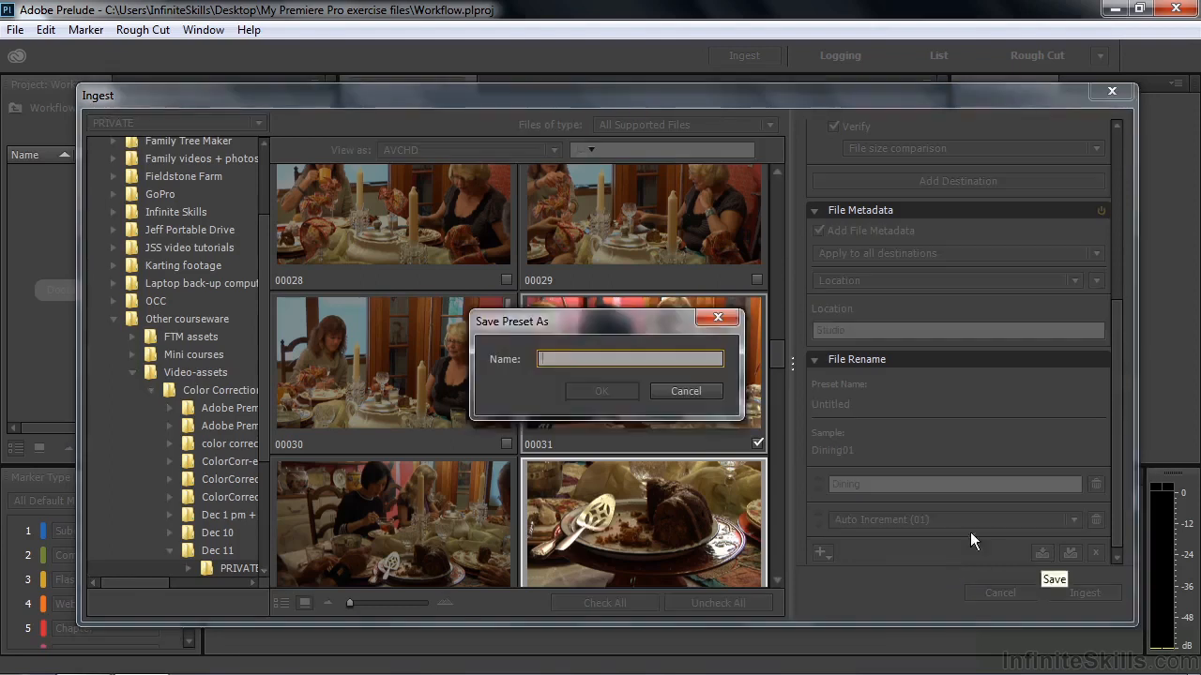
{"action": "type", "text": "Name number"}
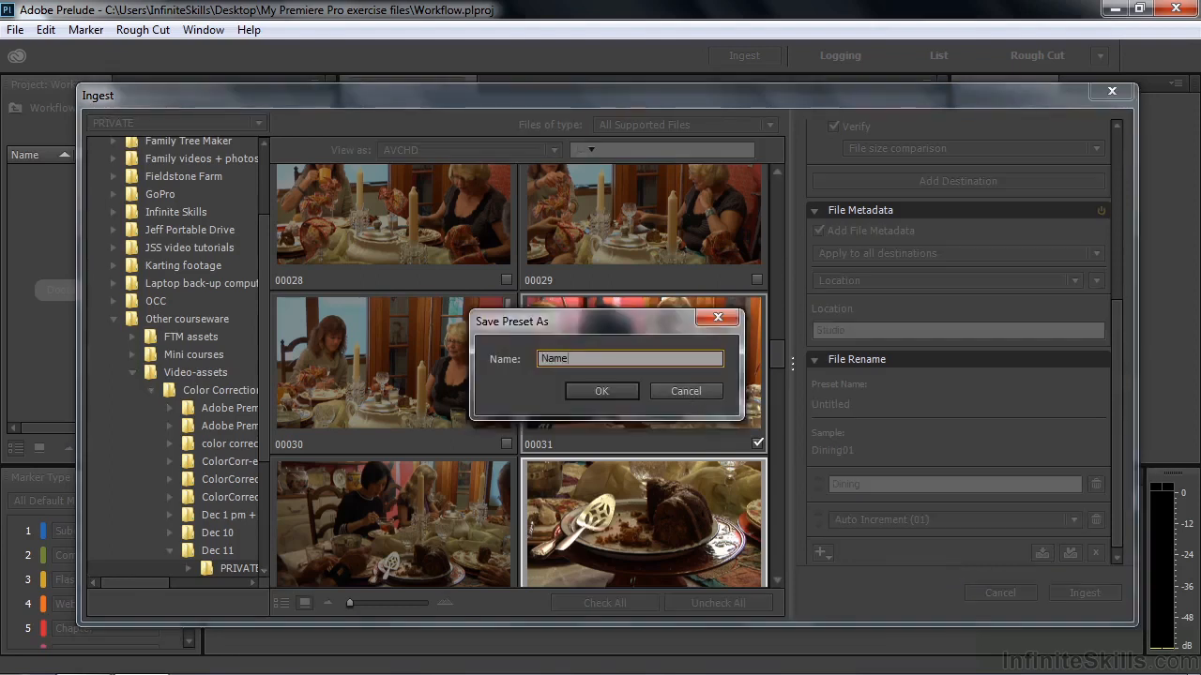
{"action": "left_click", "coordinate": [622, 388]}
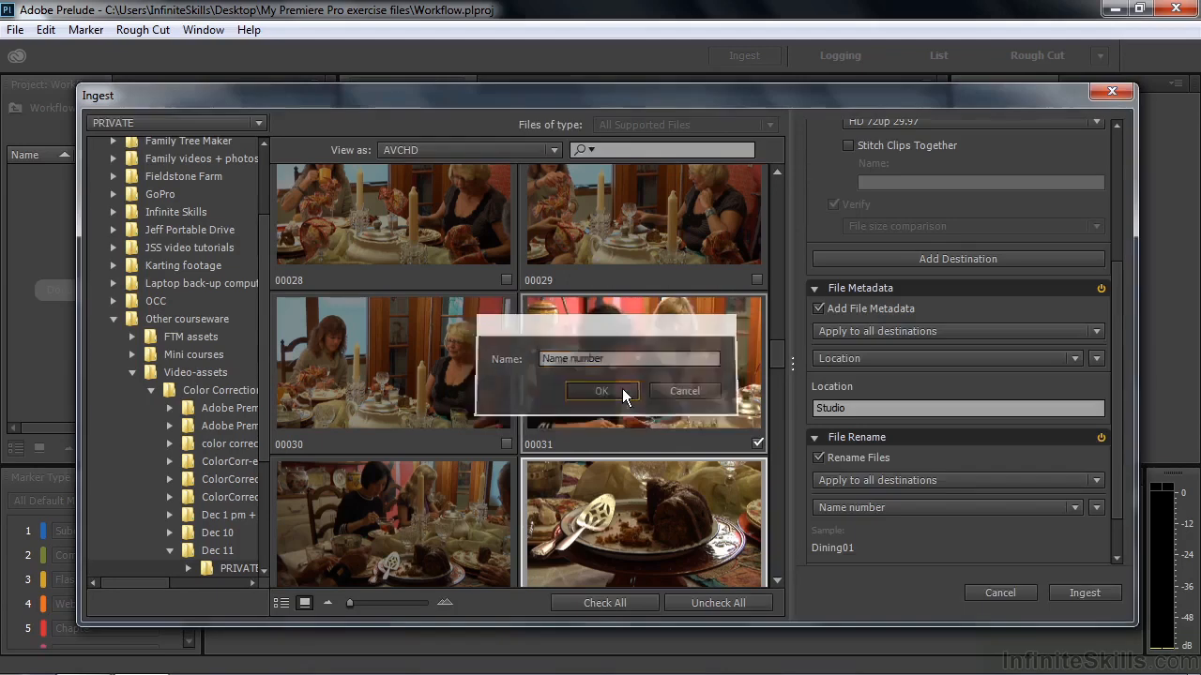
Ingest the checked clips with the configured presets and close the Adobe Media Encoder window
{"action": "left_click", "coordinate": [1088, 593]}
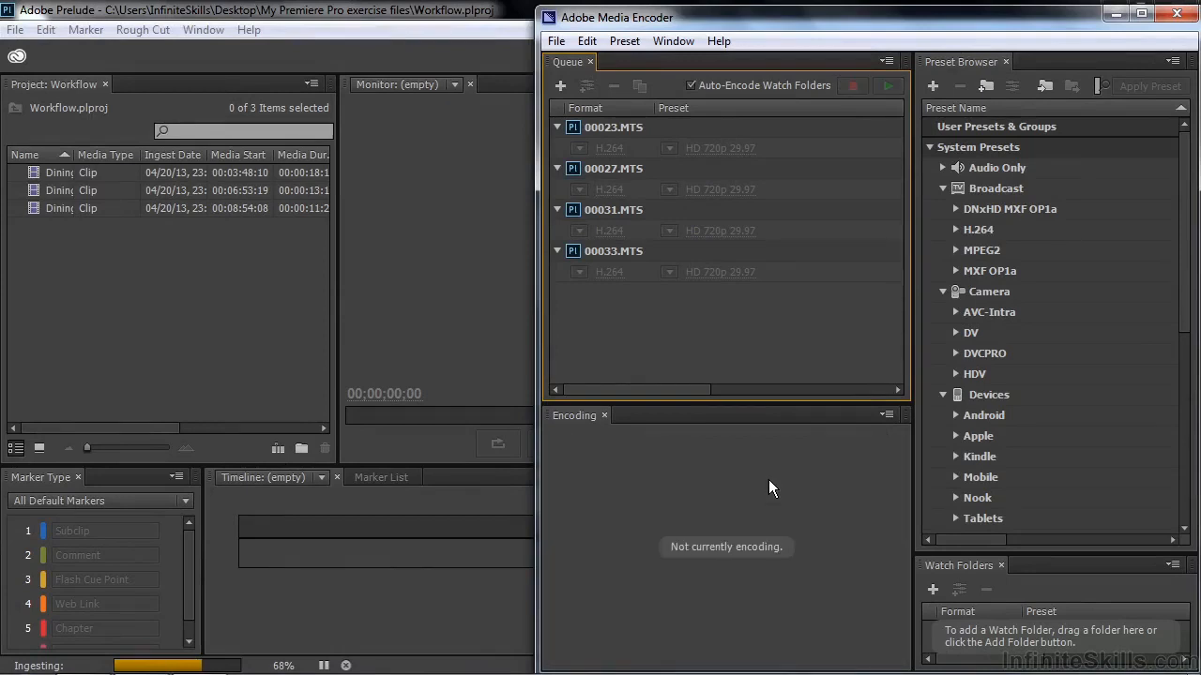
{"action": "left_click", "coordinate": [1178, 15]}
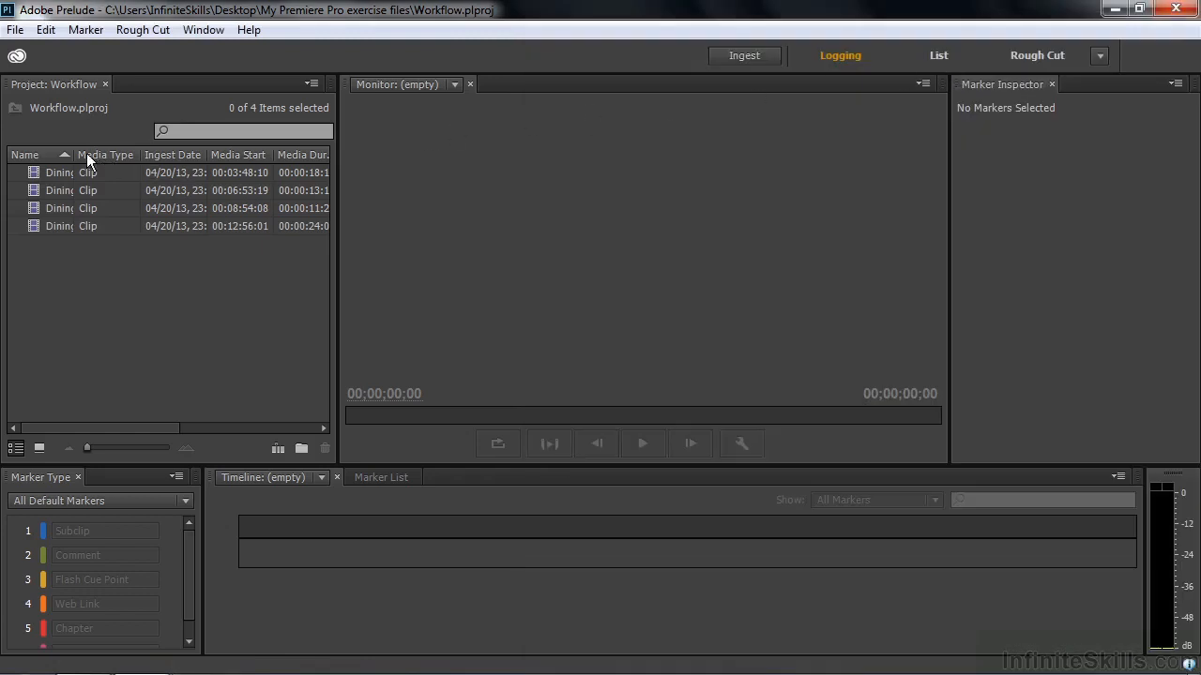
Widen the project's Name column and inspect the transcoded files in the desktop's Dining folder
{"action": "left_click_drag", "start_coordinate": [72, 153], "coordinate": [99, 155]}
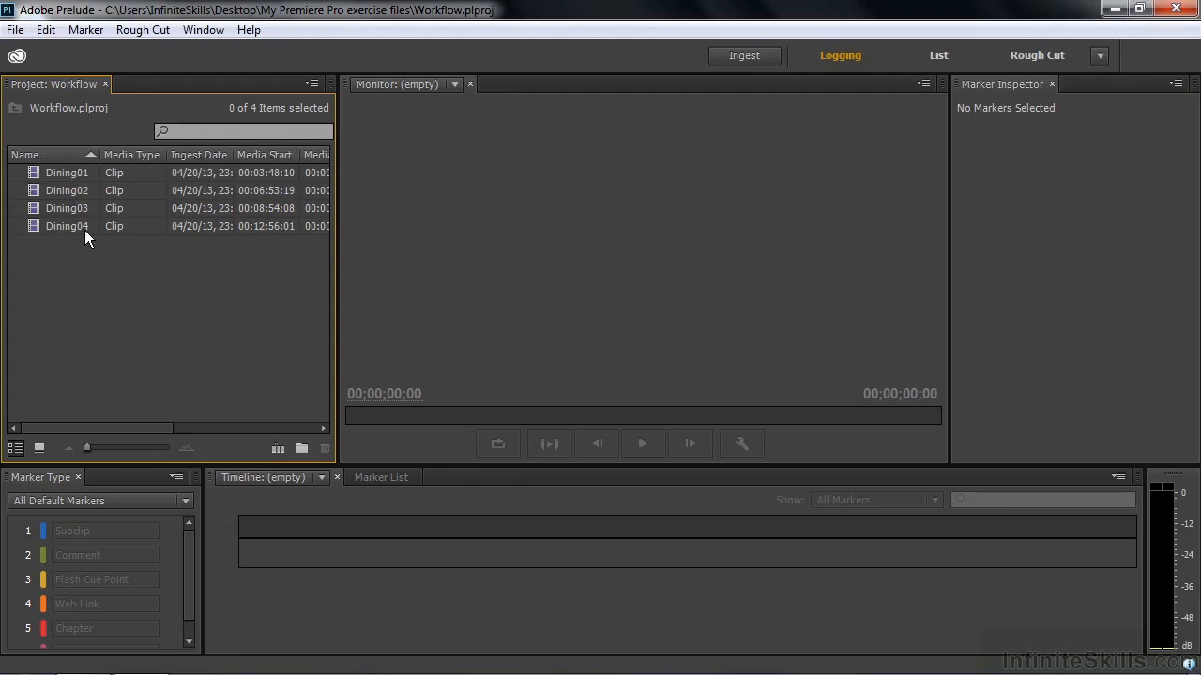
{"action": "left_click", "coordinate": [1115, 8]}
{"action": "double_click", "coordinate": [40, 431]}
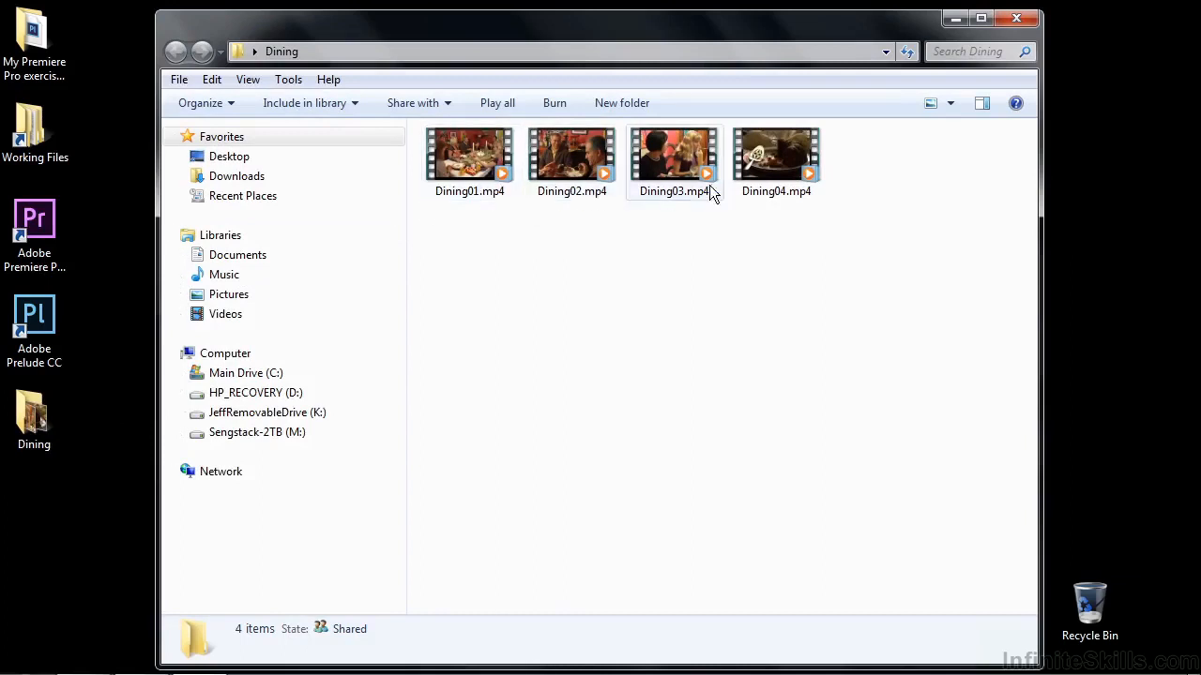
{"action": "left_click", "coordinate": [1015, 18]}
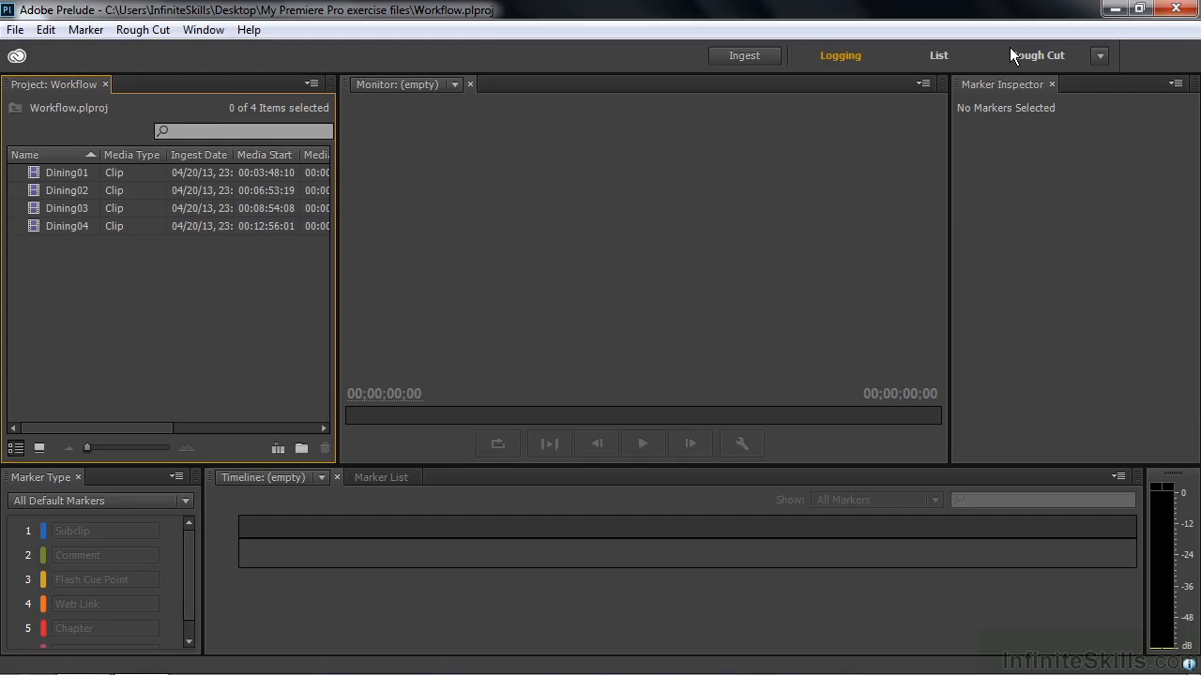
Open the Dining01 clip and mark a subclip in it from 00:03:53:07 to 00:03:57:29
{"action": "double_click", "coordinate": [37, 171]}
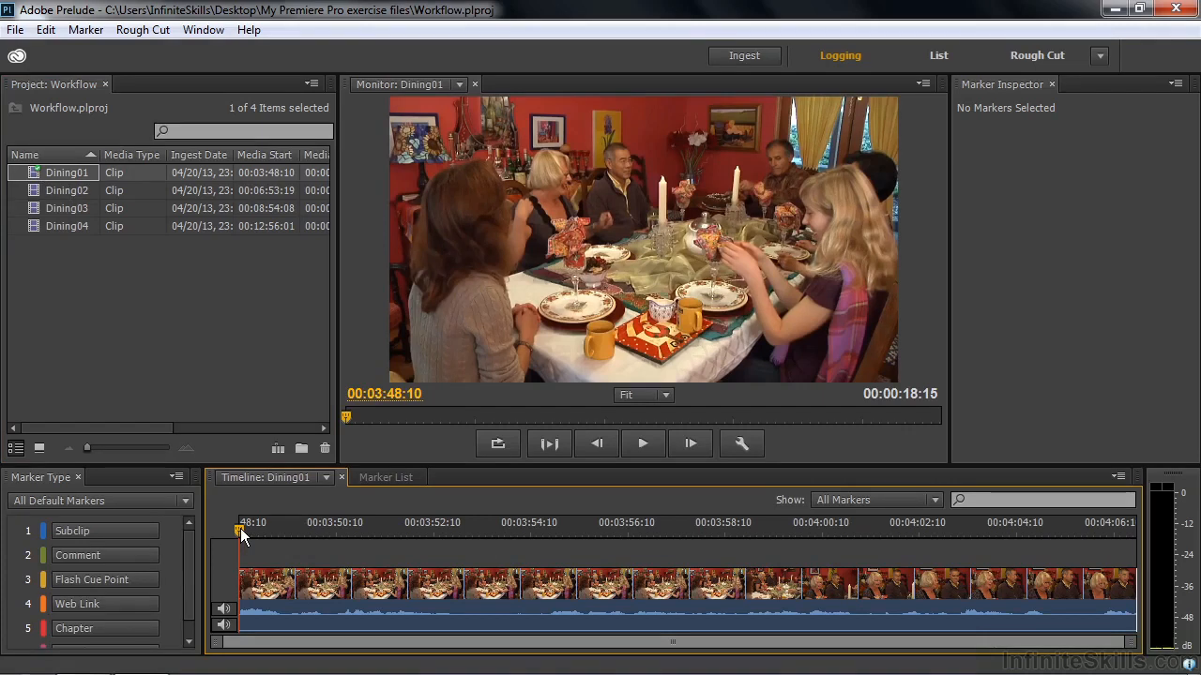
{"action": "left_click_drag", "start_coordinate": [240, 528], "coordinate": [476, 514]}
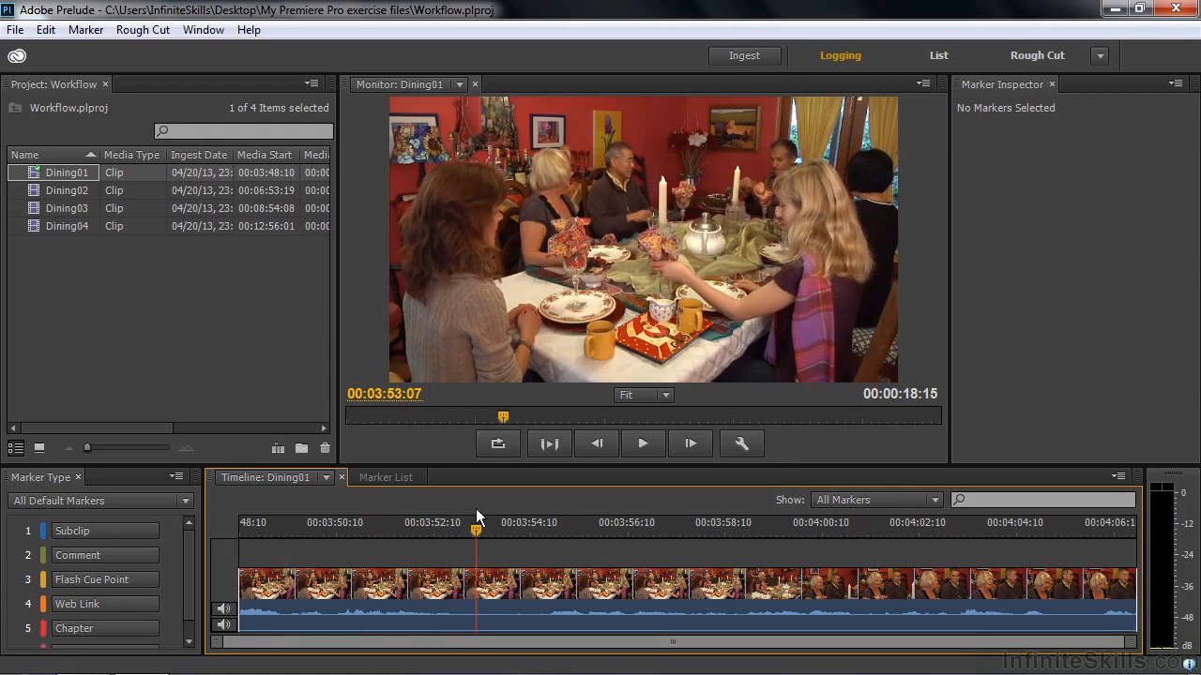
{"action": "left_click", "coordinate": [120, 537]}
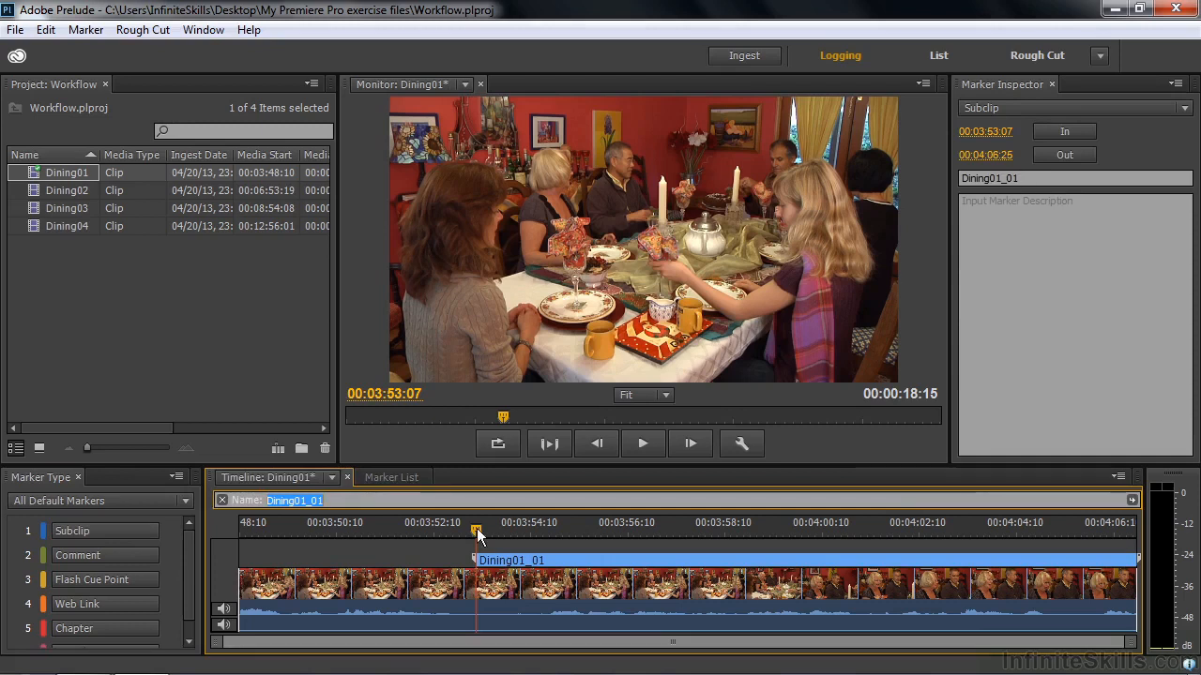
{"action": "left_click_drag", "start_coordinate": [478, 536], "coordinate": [706, 541]}
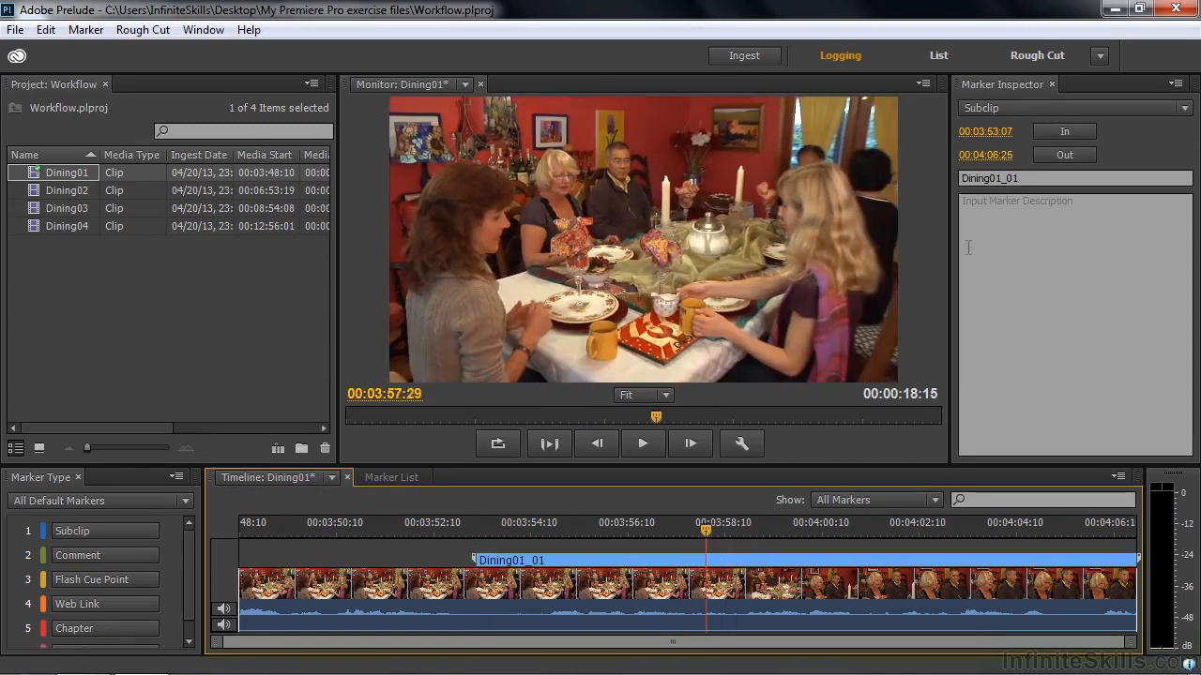
{"action": "left_click", "coordinate": [1062, 155]}
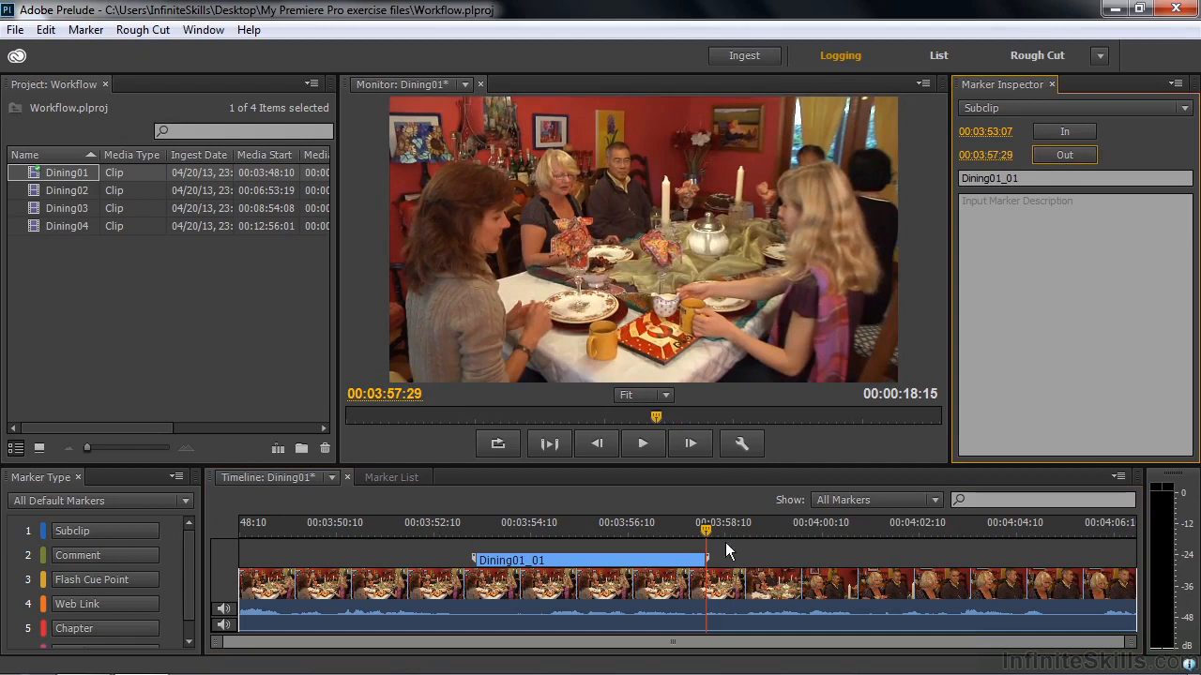
Mark a second subclip in Dining01 from 00:04:01:27 to 00:04:05:11
{"action": "left_click_drag", "start_coordinate": [705, 533], "coordinate": [898, 538]}
{"action": "left_click", "coordinate": [111, 533]}
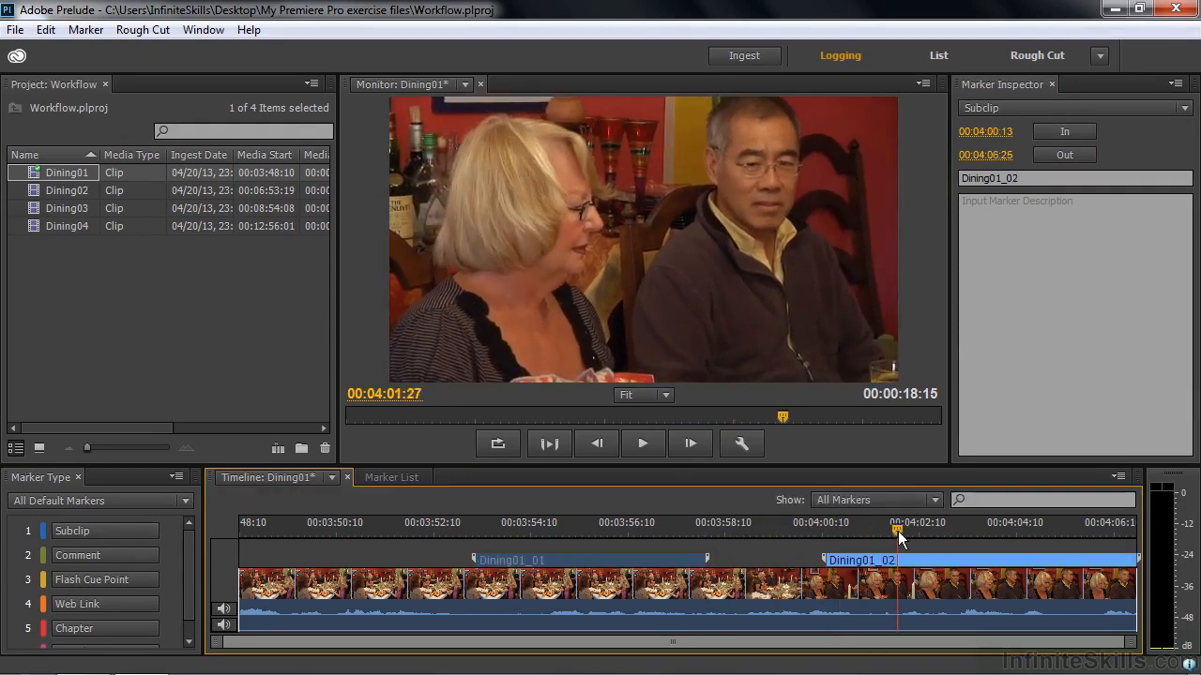
{"action": "left_click", "coordinate": [1083, 139]}
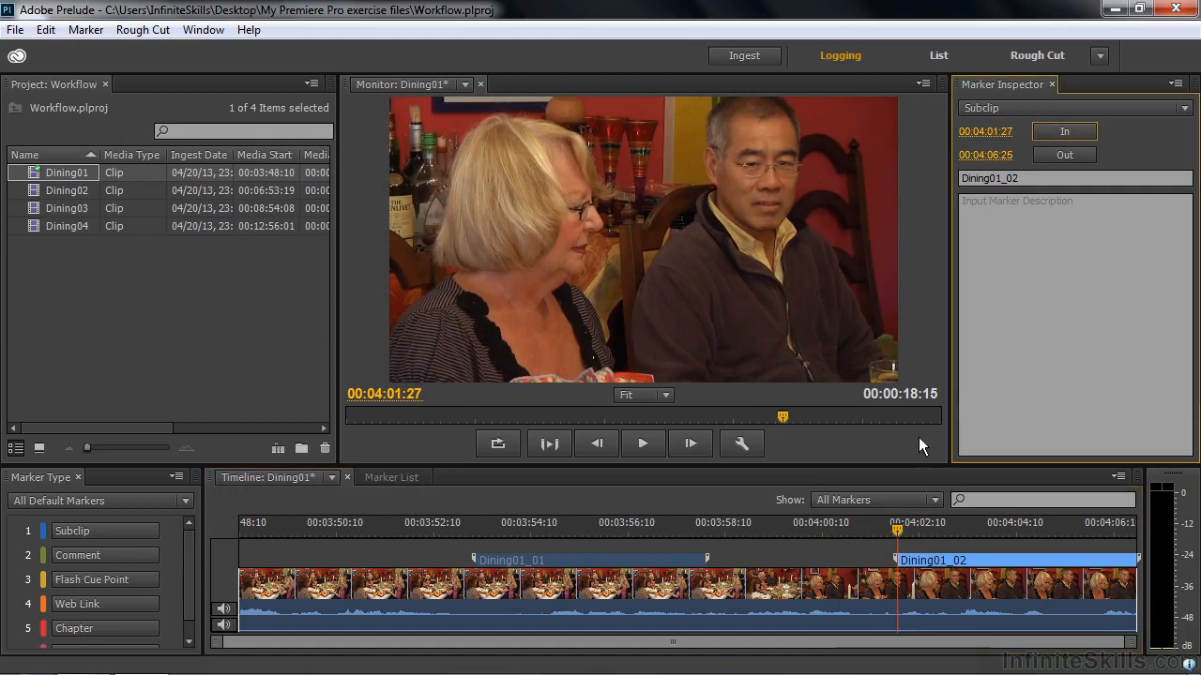
{"action": "left_click_drag", "start_coordinate": [898, 530], "coordinate": [1067, 528]}
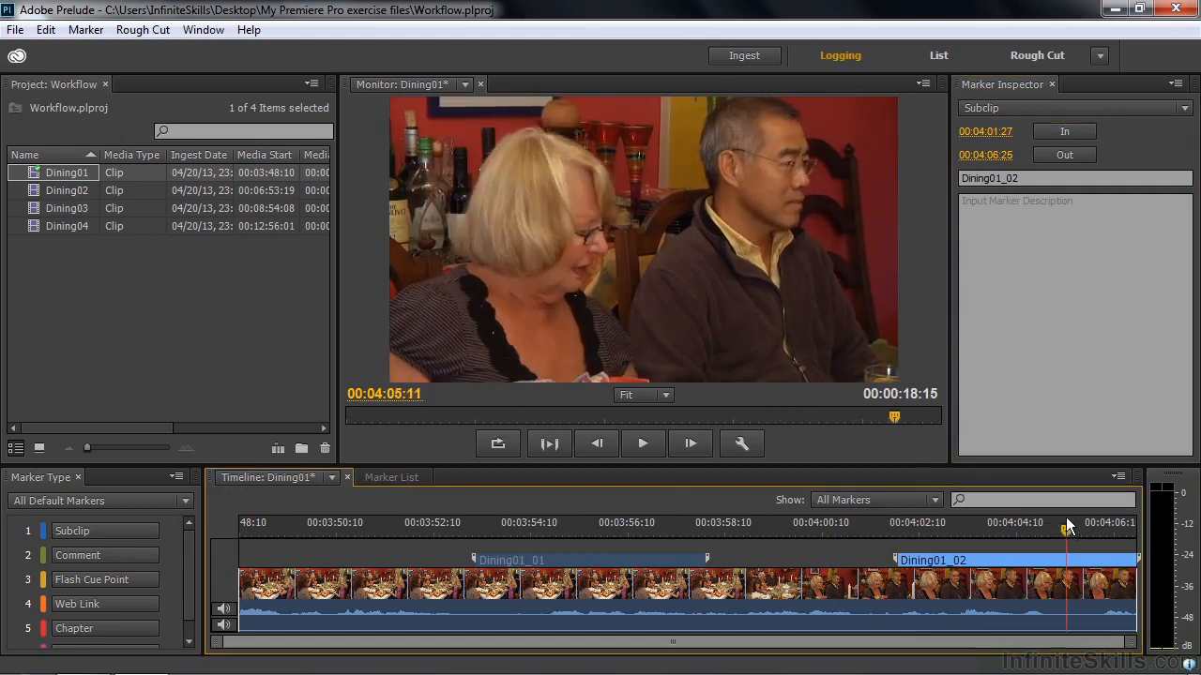
{"action": "left_click", "coordinate": [1070, 152]}
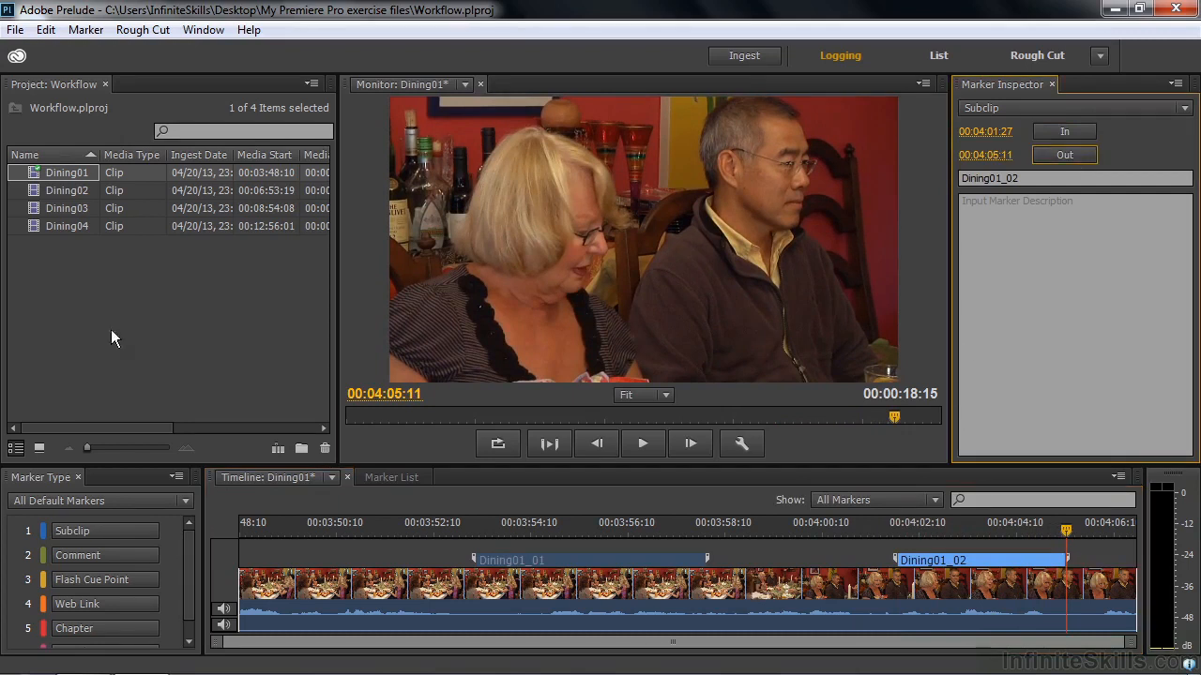
Save the changes to Dining01 and mark a subclip in Dining02 from 00:06:55:03 to 00:06:59:24
{"action": "double_click", "coordinate": [35, 191]}
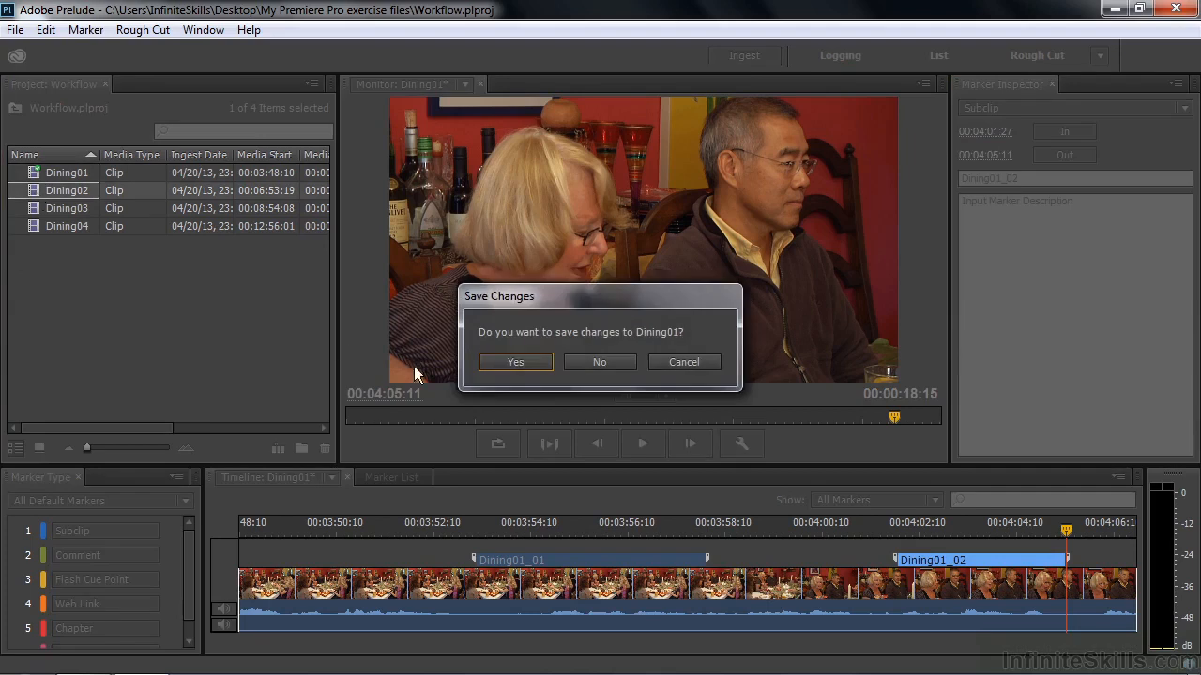
{"action": "left_click", "coordinate": [511, 364]}
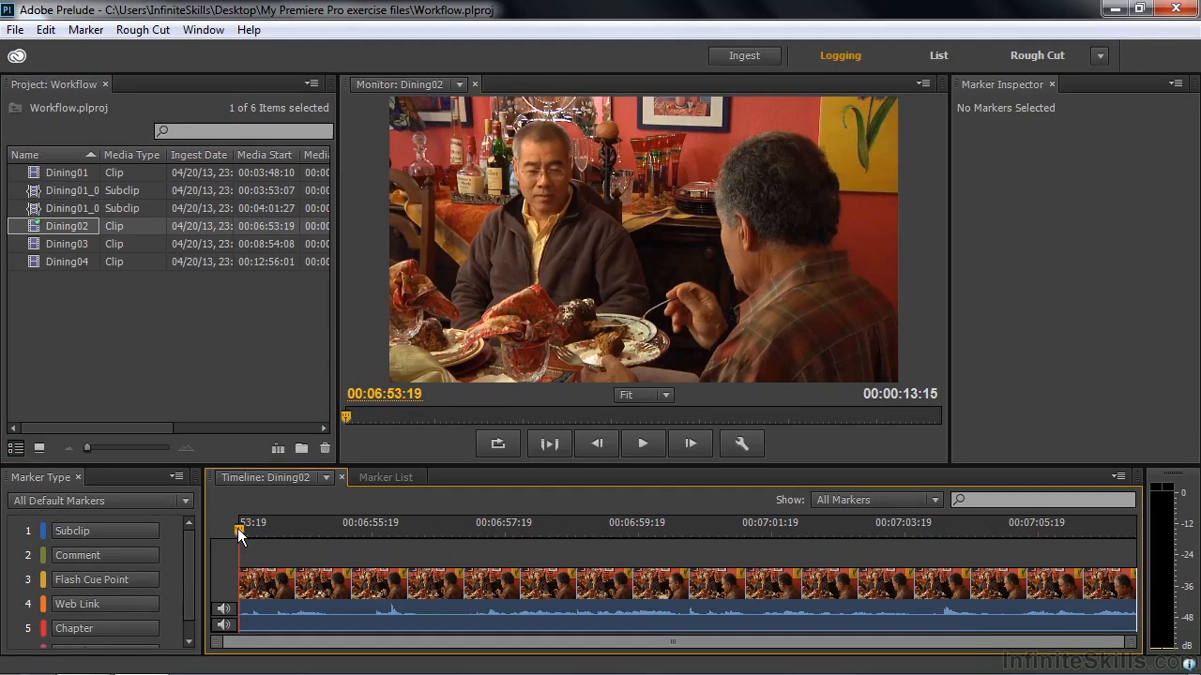
{"action": "left_click_drag", "start_coordinate": [239, 528], "coordinate": [337, 533]}
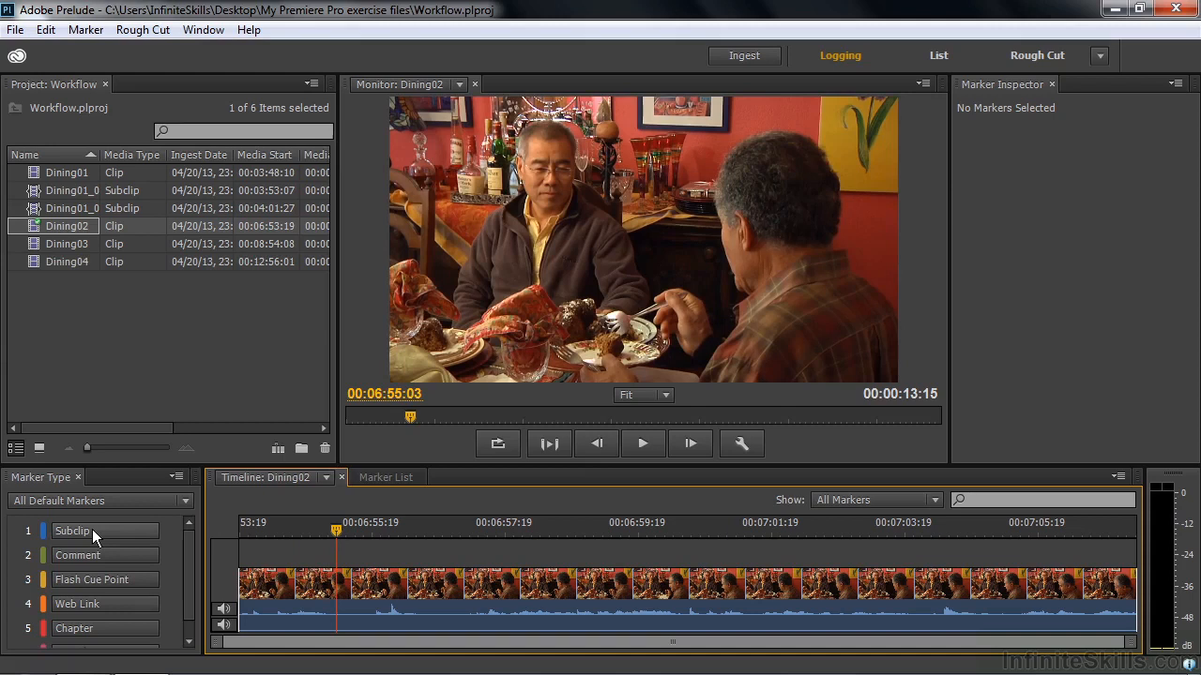
{"action": "left_click", "coordinate": [92, 531]}
{"action": "left_click", "coordinate": [394, 531]}
{"action": "left_click_drag", "start_coordinate": [395, 531], "coordinate": [648, 551]}
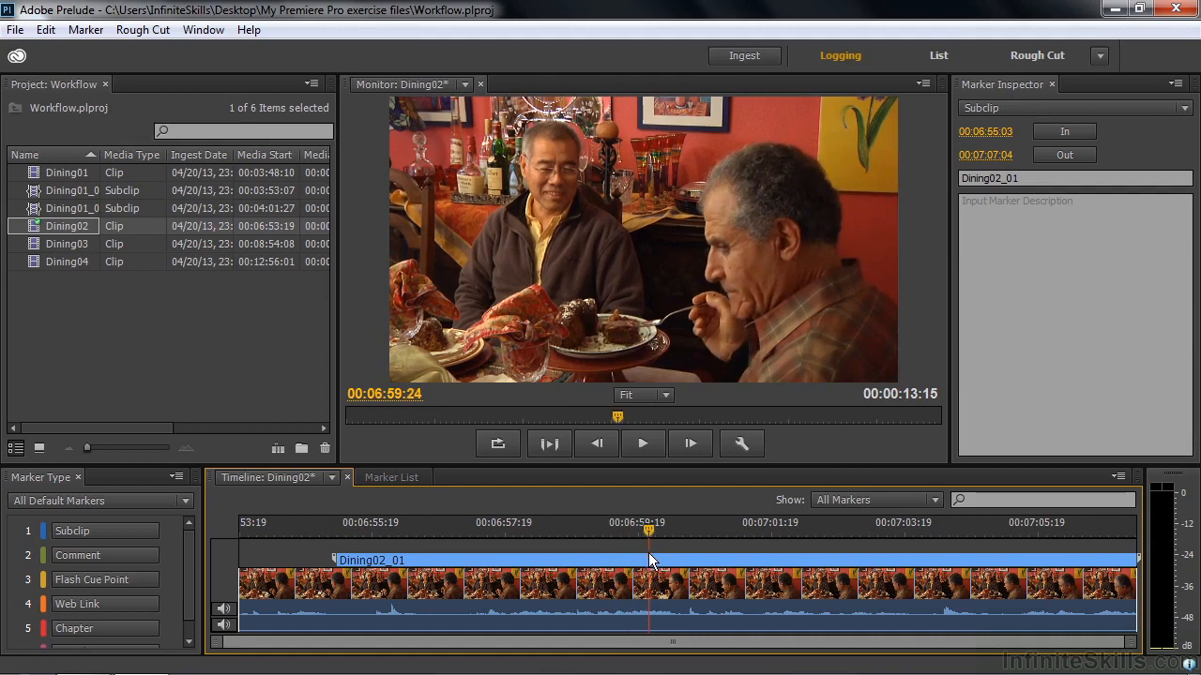
{"action": "left_click", "coordinate": [1083, 155]}
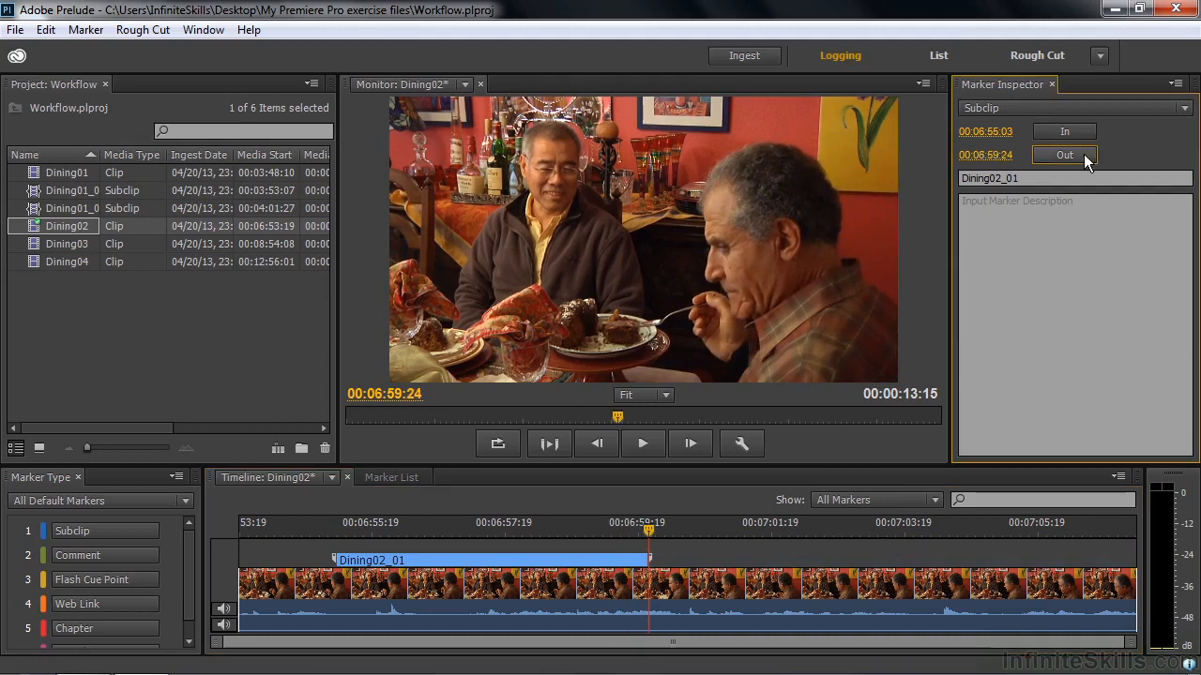
Save the changes to Dining02 and add a comment marker named two-shot to Dining03, spanning 00:08:56:10 to 00:08:59:04
{"action": "double_click", "coordinate": [38, 245]}
{"action": "left_click", "coordinate": [522, 365]}
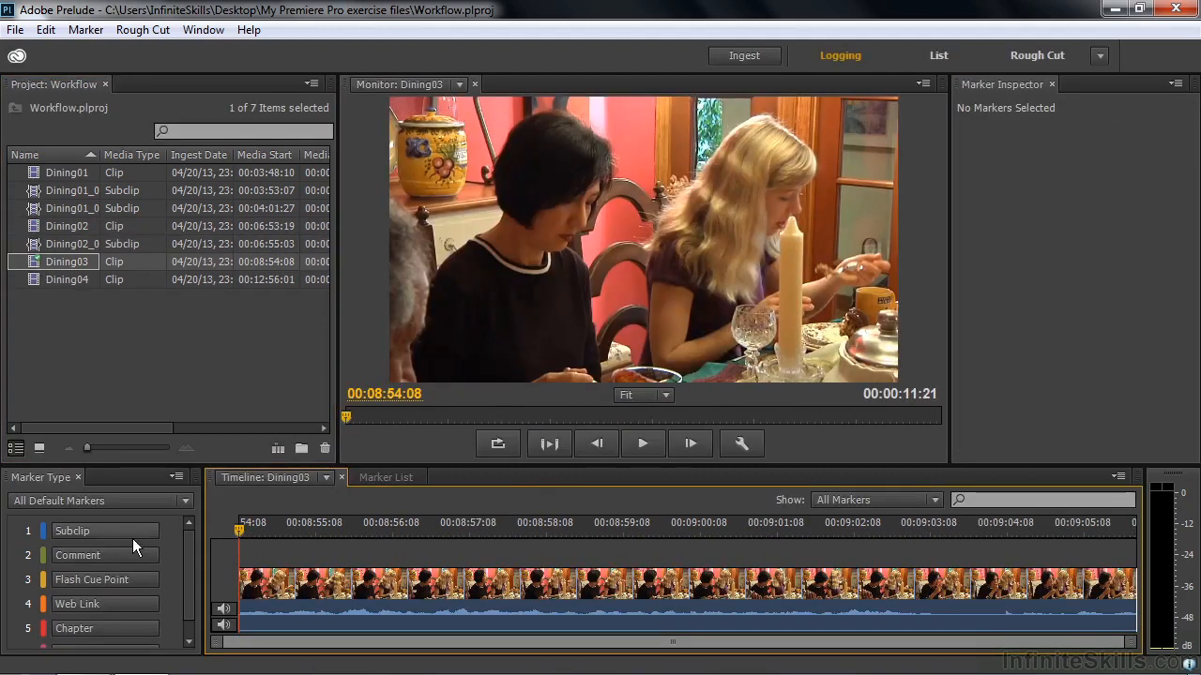
{"action": "left_click", "coordinate": [96, 553]}
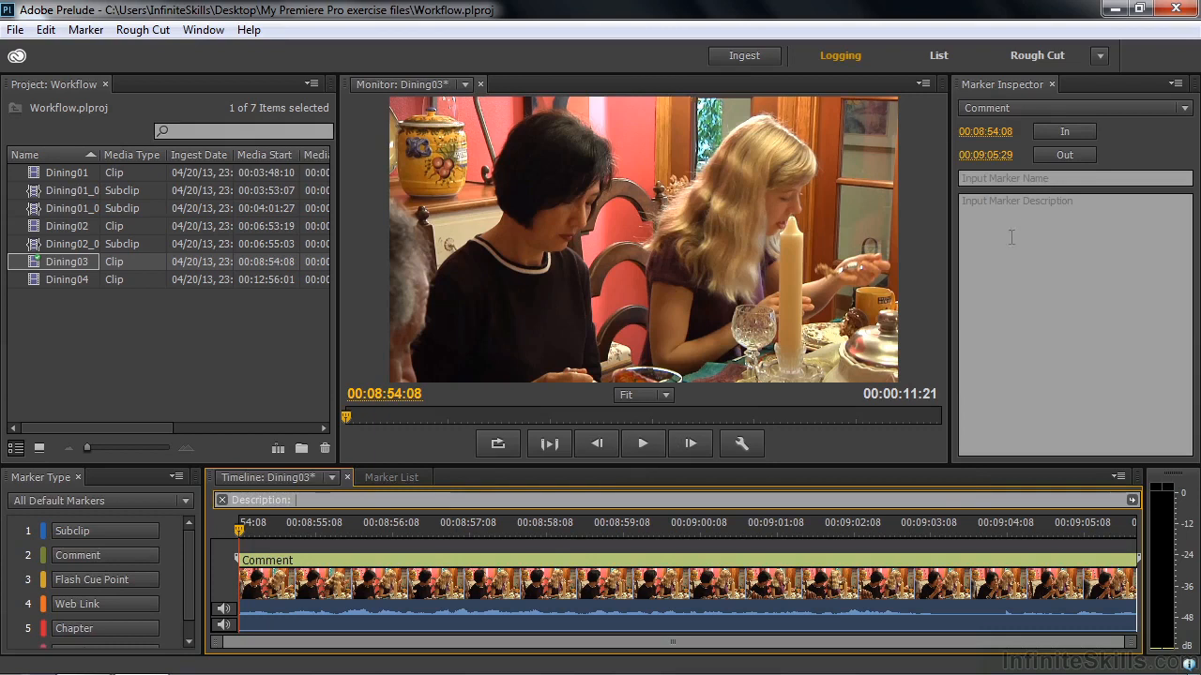
{"action": "left_click", "coordinate": [980, 177]}
{"action": "type", "text": "two-shot"}
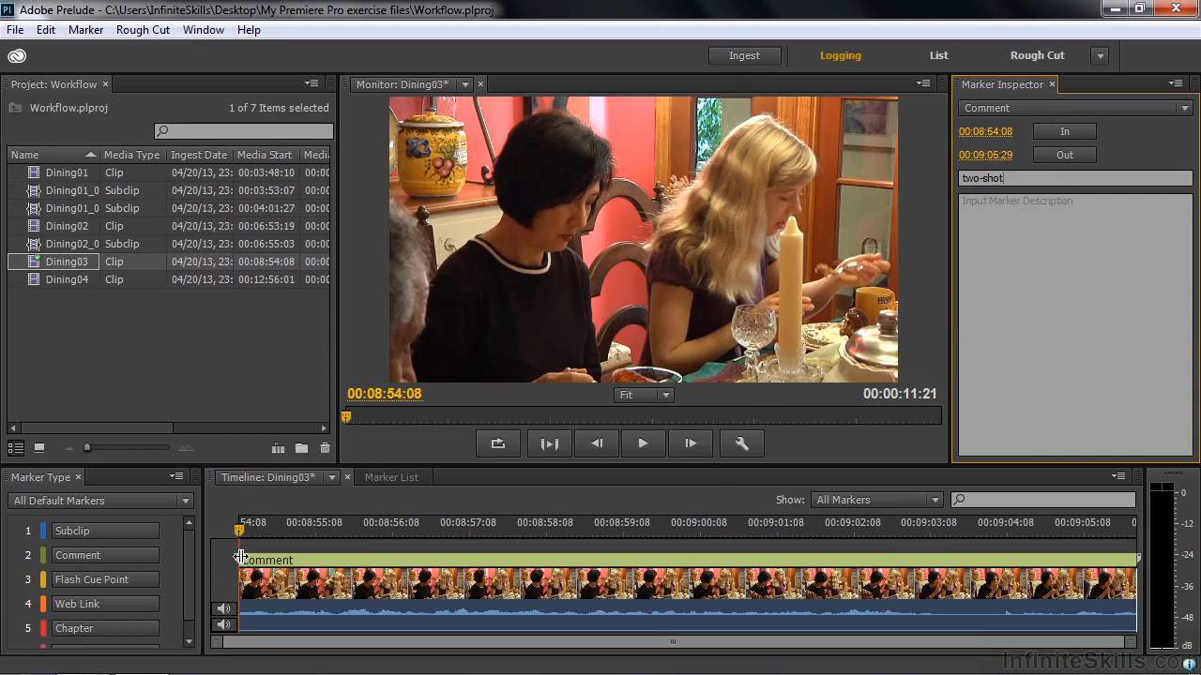
{"action": "left_click_drag", "start_coordinate": [241, 557], "coordinate": [394, 559]}
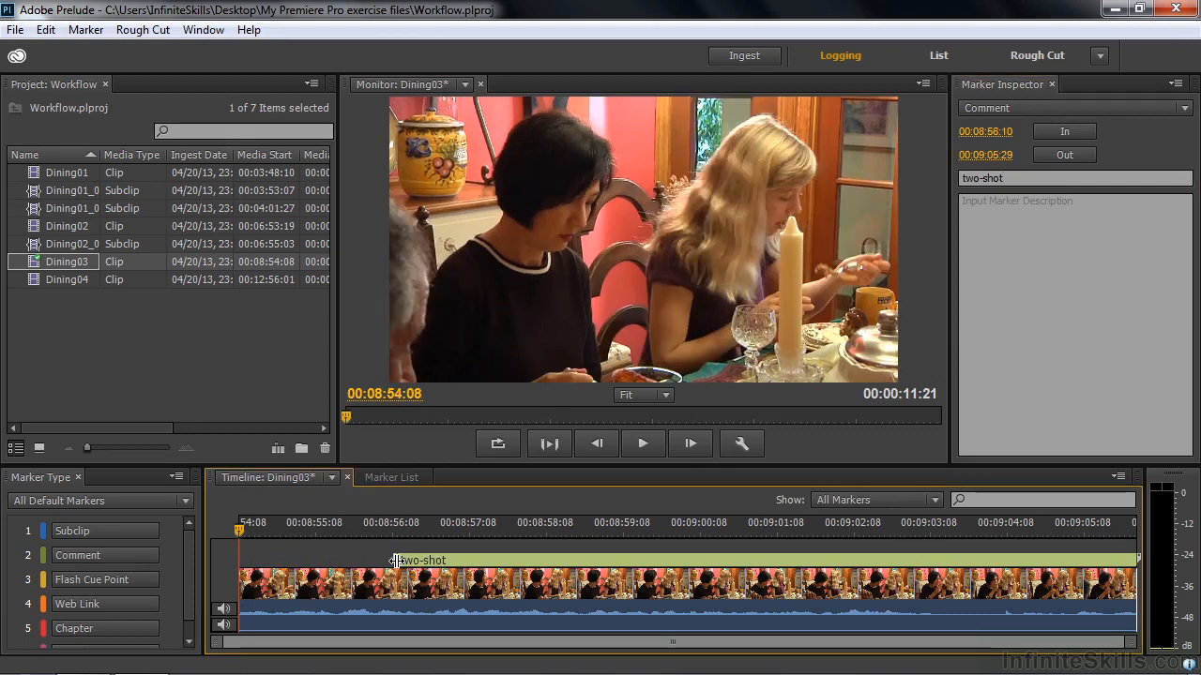
{"action": "left_click_drag", "start_coordinate": [1137, 560], "coordinate": [615, 591]}
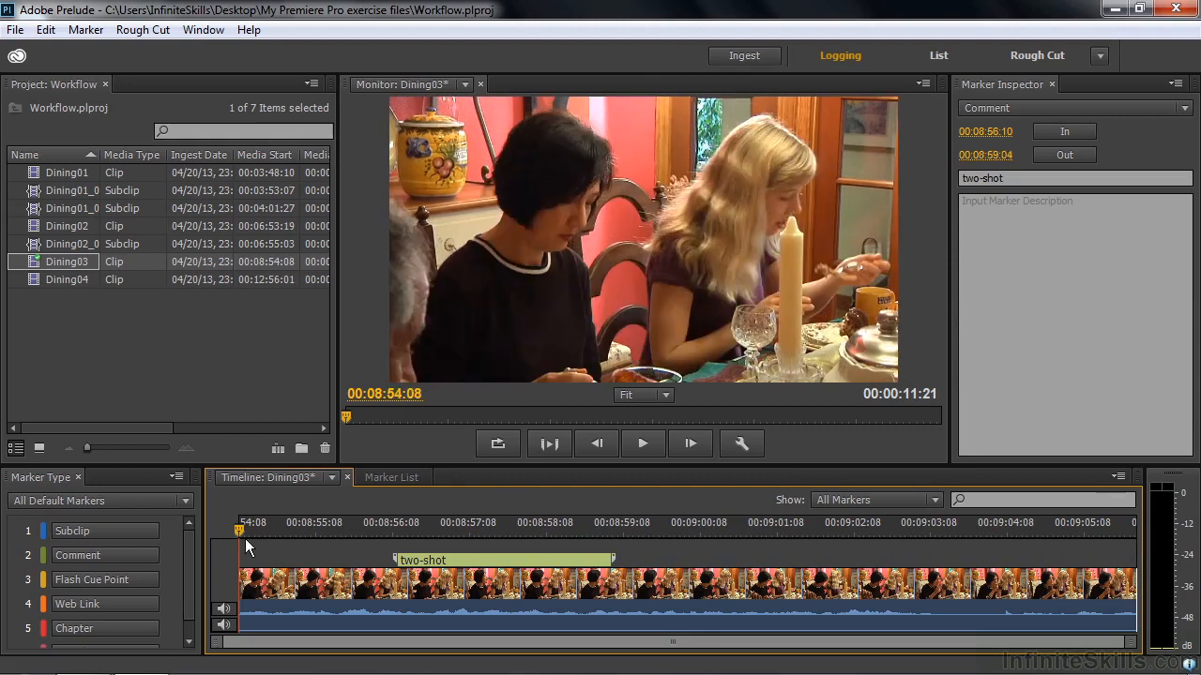
Mark a subclip in Dining03 from 00:08:56:06 to 00:09:00:16
{"action": "left_click_drag", "start_coordinate": [240, 531], "coordinate": [385, 529]}
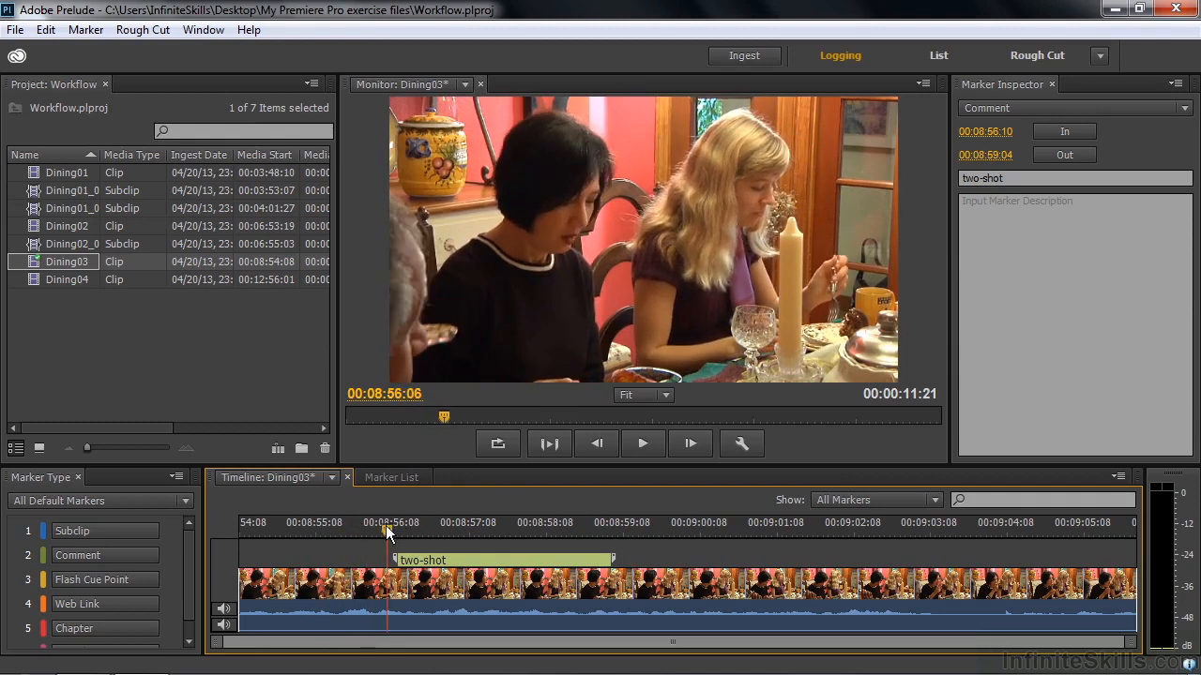
{"action": "left_click", "coordinate": [93, 529]}
{"action": "mouse_move", "coordinate": [387, 537]}
{"action": "left_mouse_down"}
{"action": "mouse_move", "coordinate": [604, 537]}
{"action": "mouse_move", "coordinate": [696, 558]}
{"action": "mouse_move", "coordinate": [721, 541]}
{"action": "left_mouse_up"}
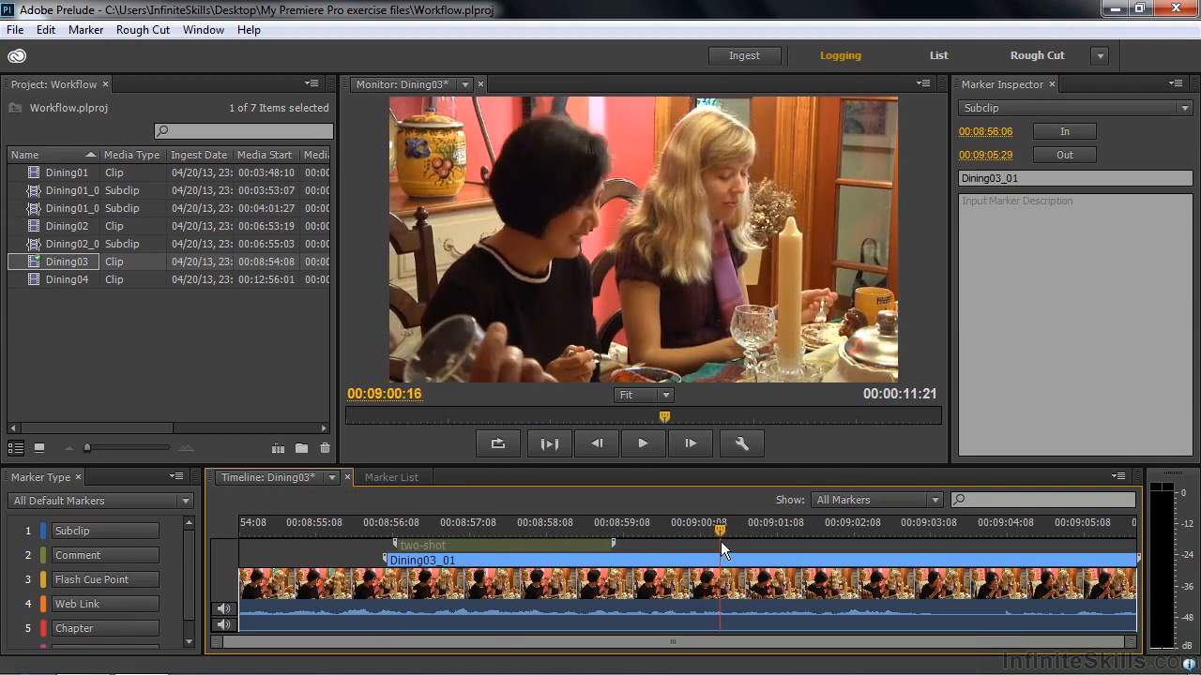
{"action": "left_click", "coordinate": [1089, 156]}
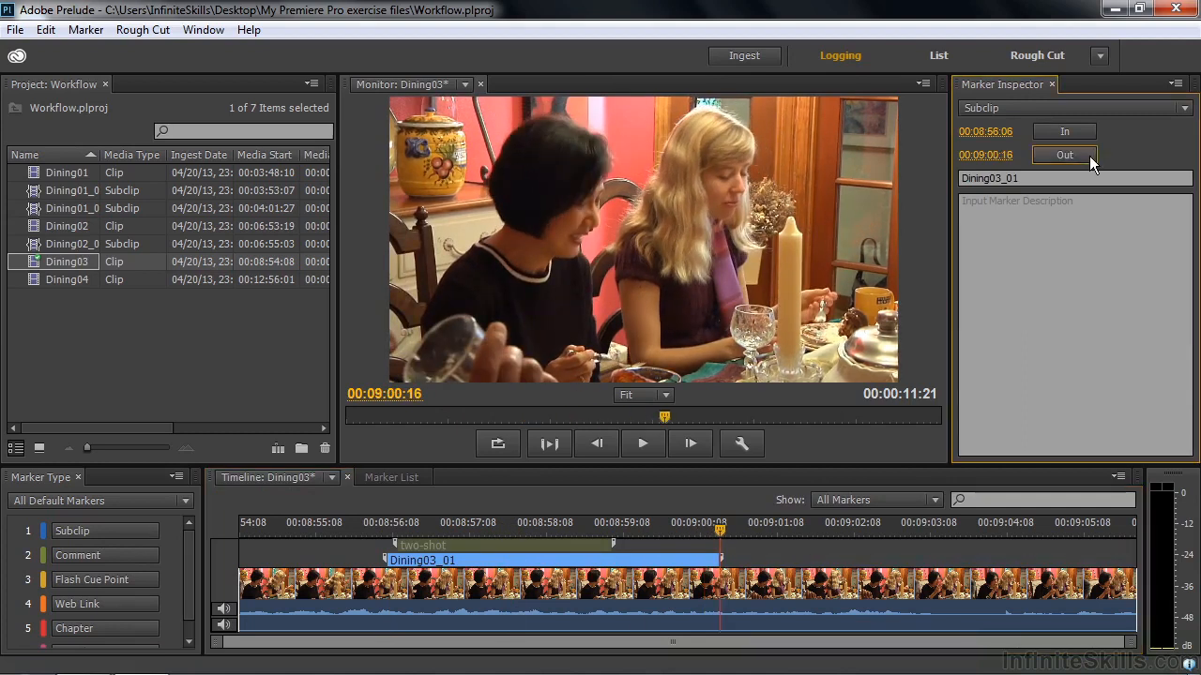
Save the changes to Dining03 and mark a subclip in Dining04 from 00:12:59:10 to 00:13:07:09
{"action": "double_click", "coordinate": [34, 281]}
{"action": "left_click", "coordinate": [537, 363]}
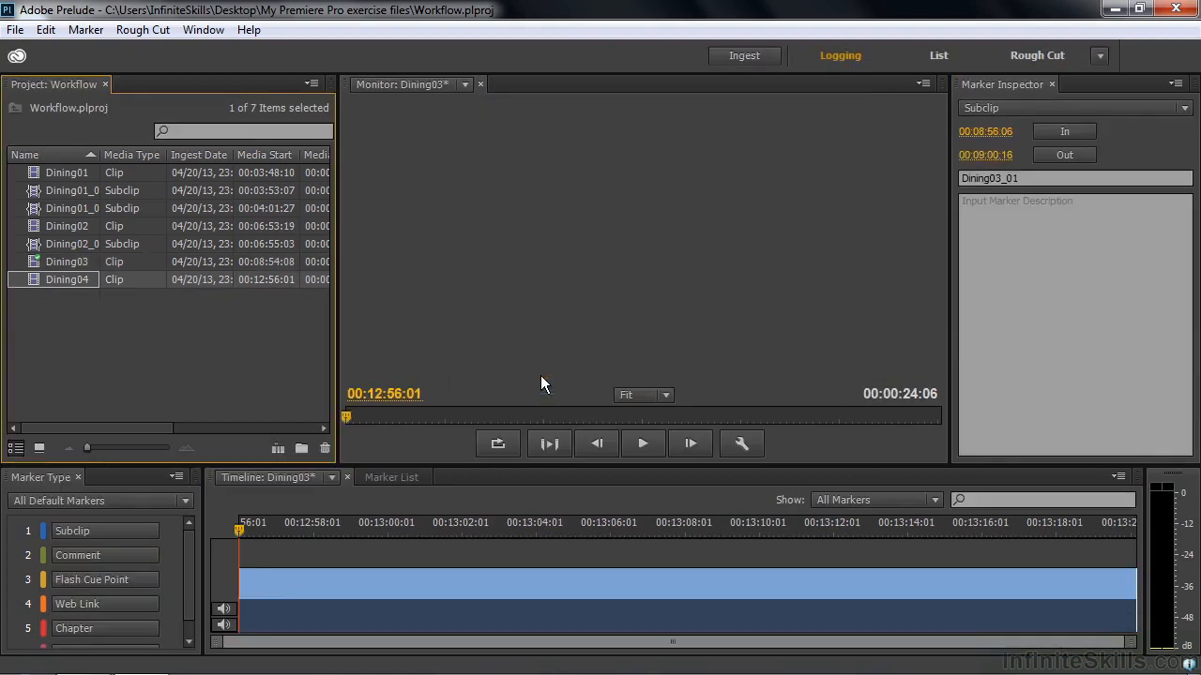
{"action": "left_click_drag", "start_coordinate": [241, 528], "coordinate": [300, 531]}
{"action": "left_click_drag", "start_coordinate": [330, 534], "coordinate": [657, 531]}
{"action": "key", "text": "1"}
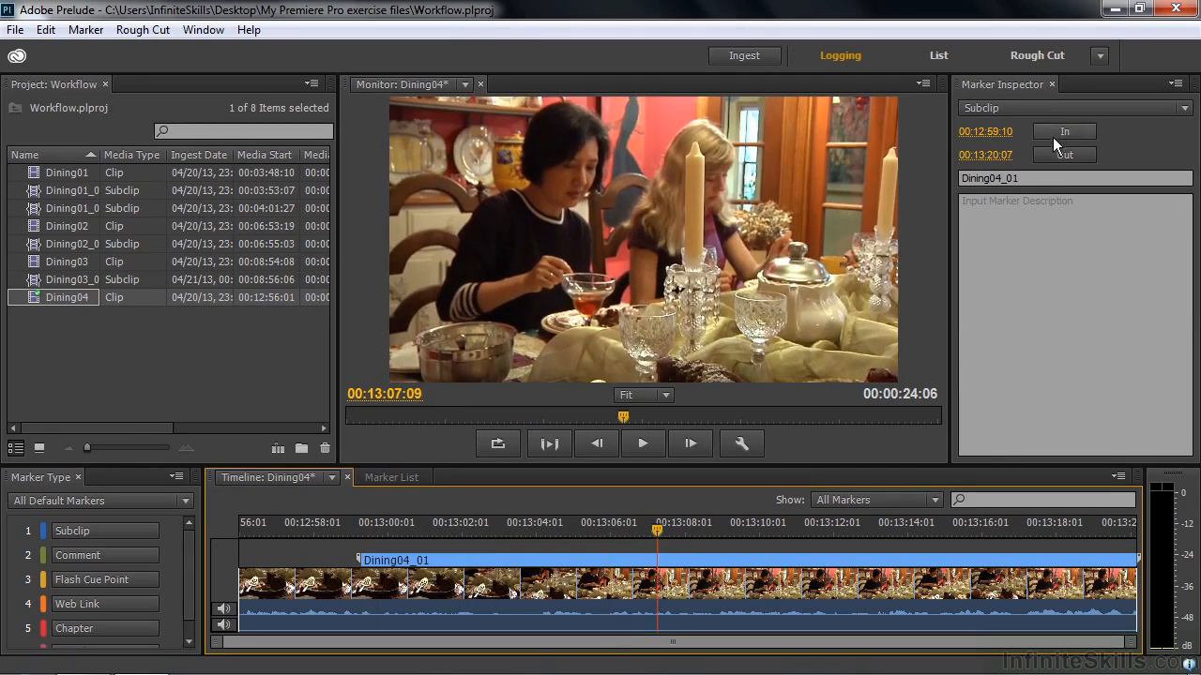
{"action": "left_click", "coordinate": [1063, 155]}
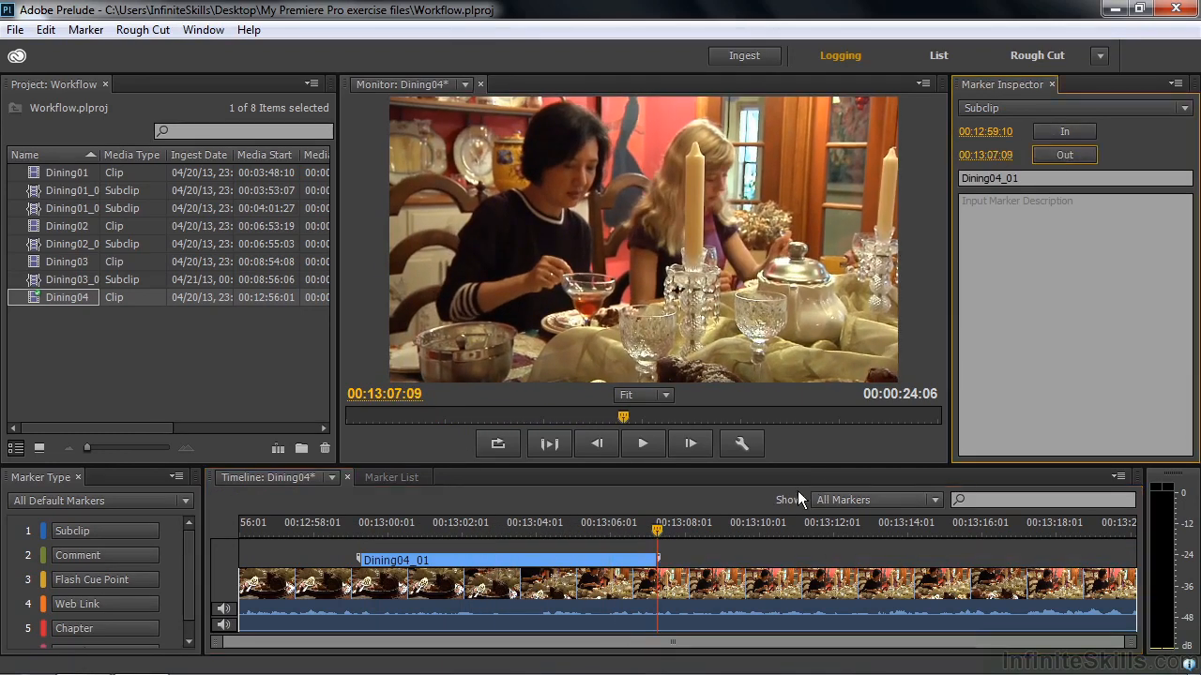
Save the changes to Dining04 and sort the project items by media type
{"action": "left_click", "coordinate": [114, 372]}
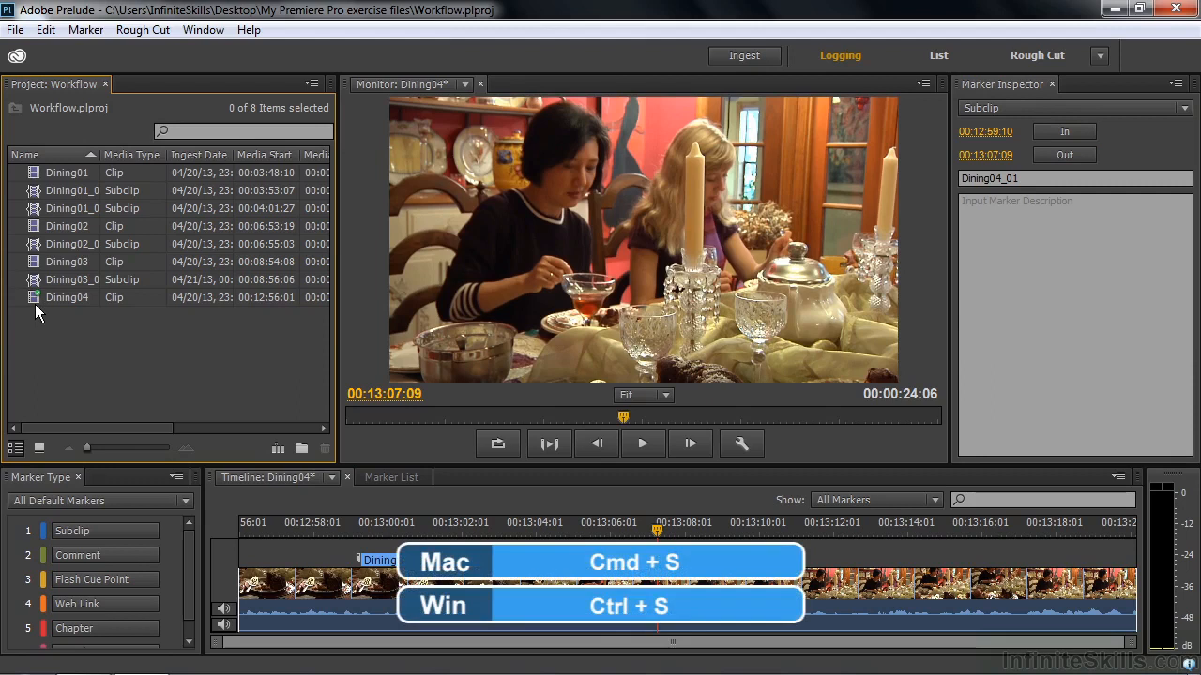
{"action": "key", "text": "ctrl+s"}
{"action": "left_click", "coordinate": [125, 156]}
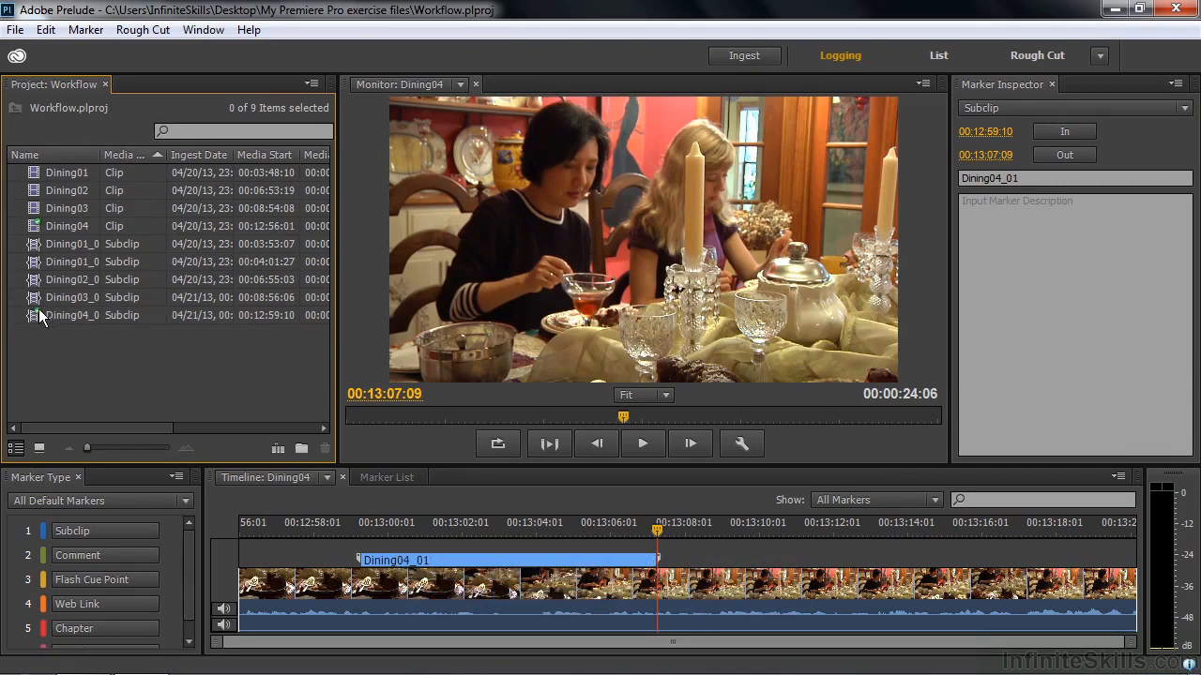
Create a rough cut named "Workflow Rough Cut" and save it as a local file in the Dining folder
{"action": "left_click", "coordinate": [15, 30]}
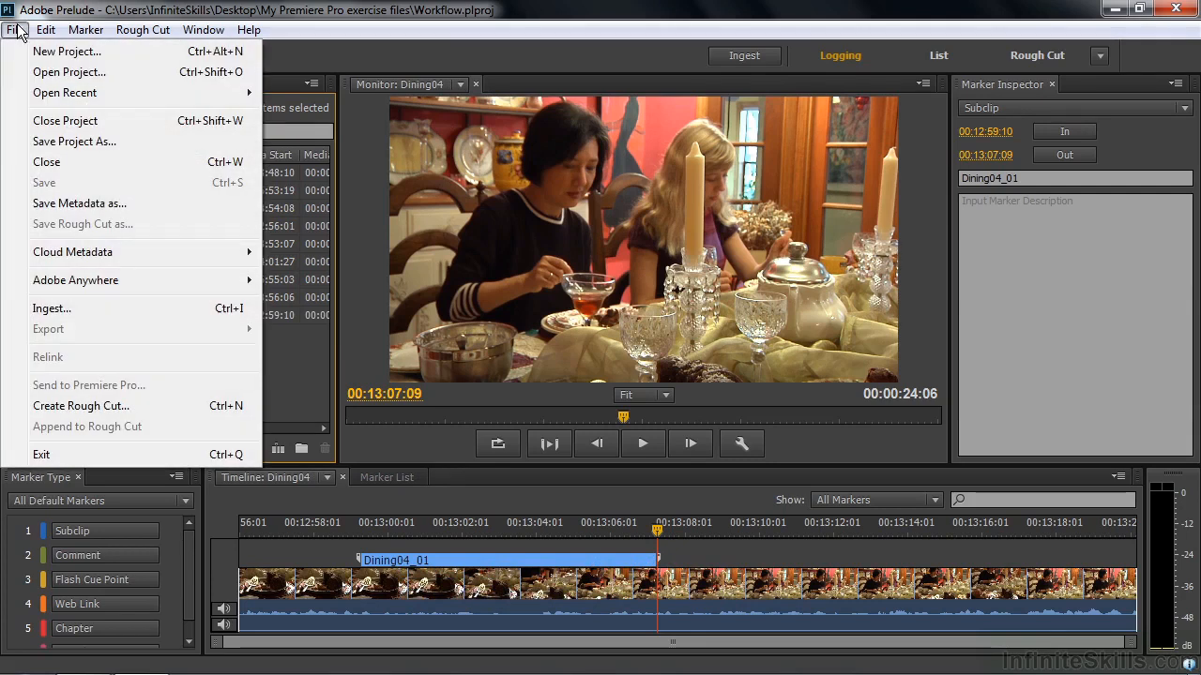
{"action": "left_click", "coordinate": [91, 407]}
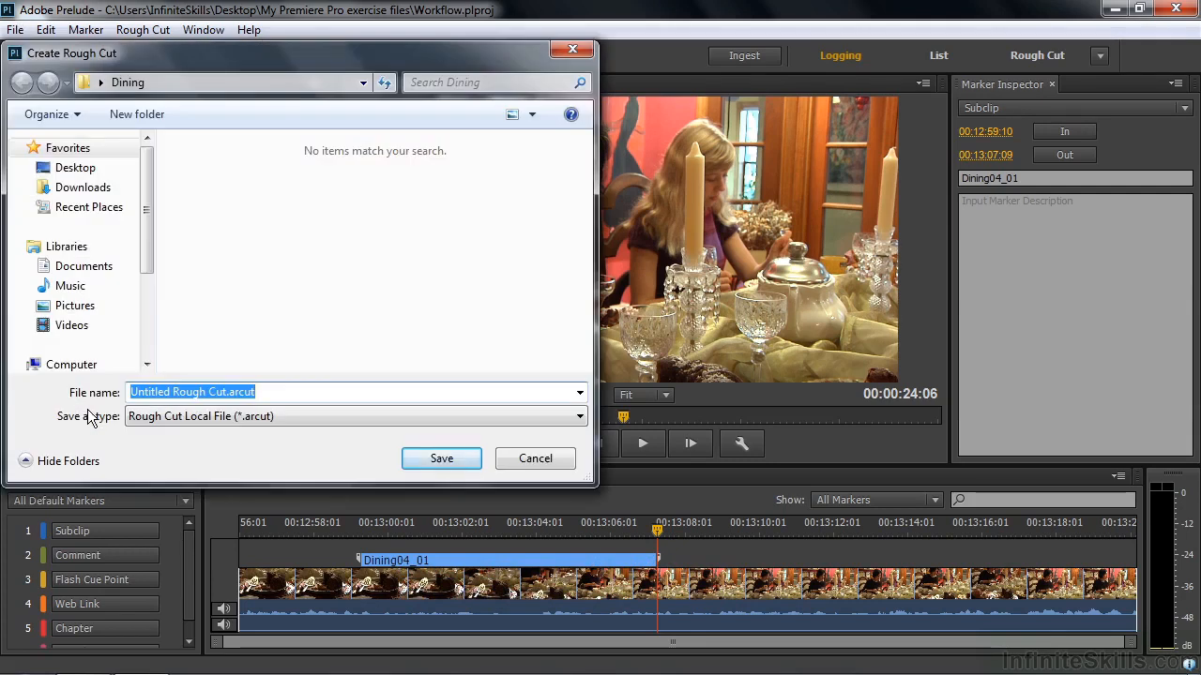
{"action": "left_click", "coordinate": [175, 398]}
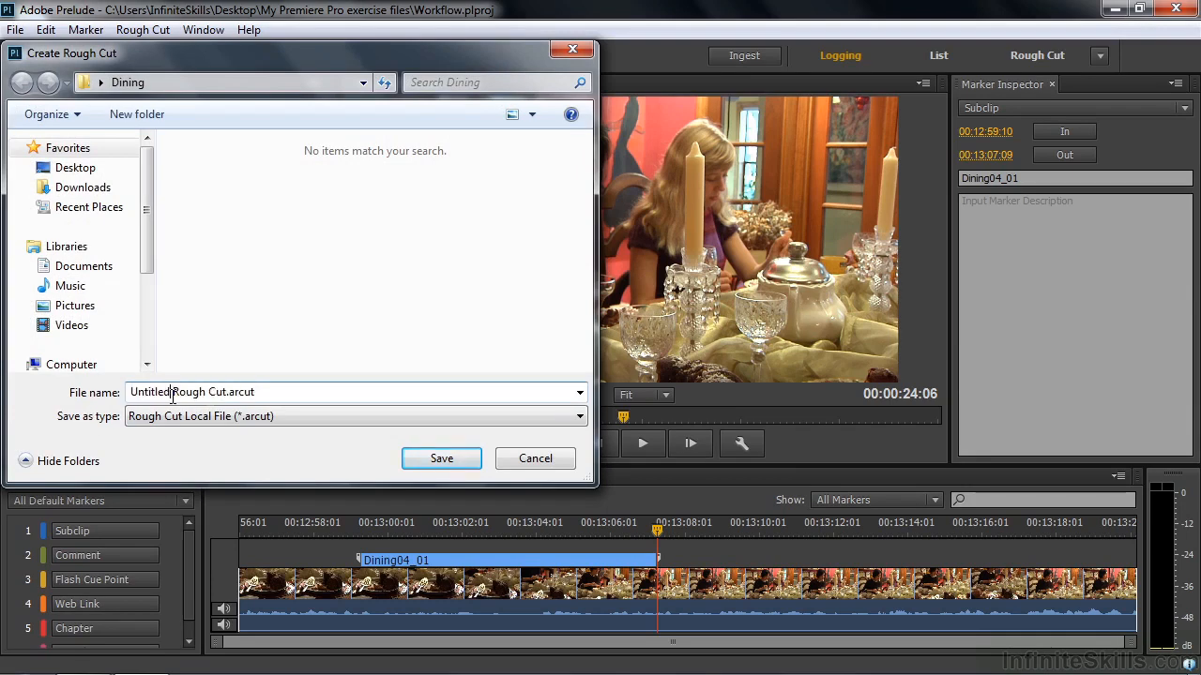
{"action": "left_click_drag", "start_coordinate": [172, 394], "coordinate": [97, 396]}
{"action": "type", "text": "Workflow"}
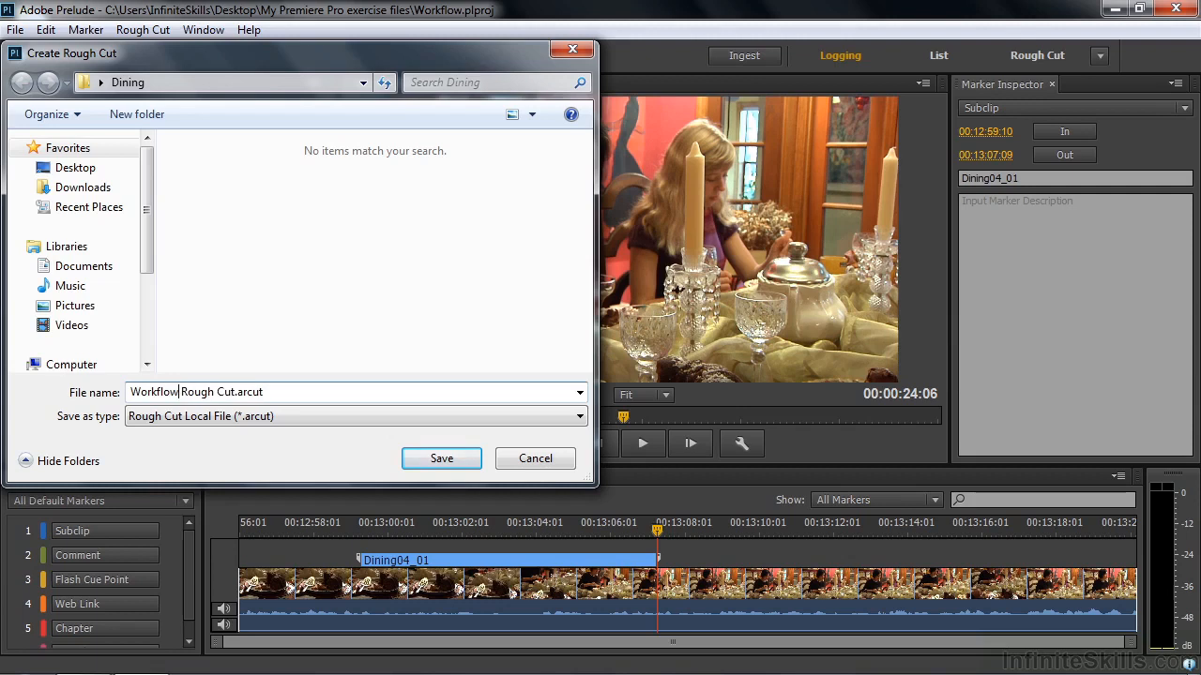
{"action": "left_click", "coordinate": [434, 456]}
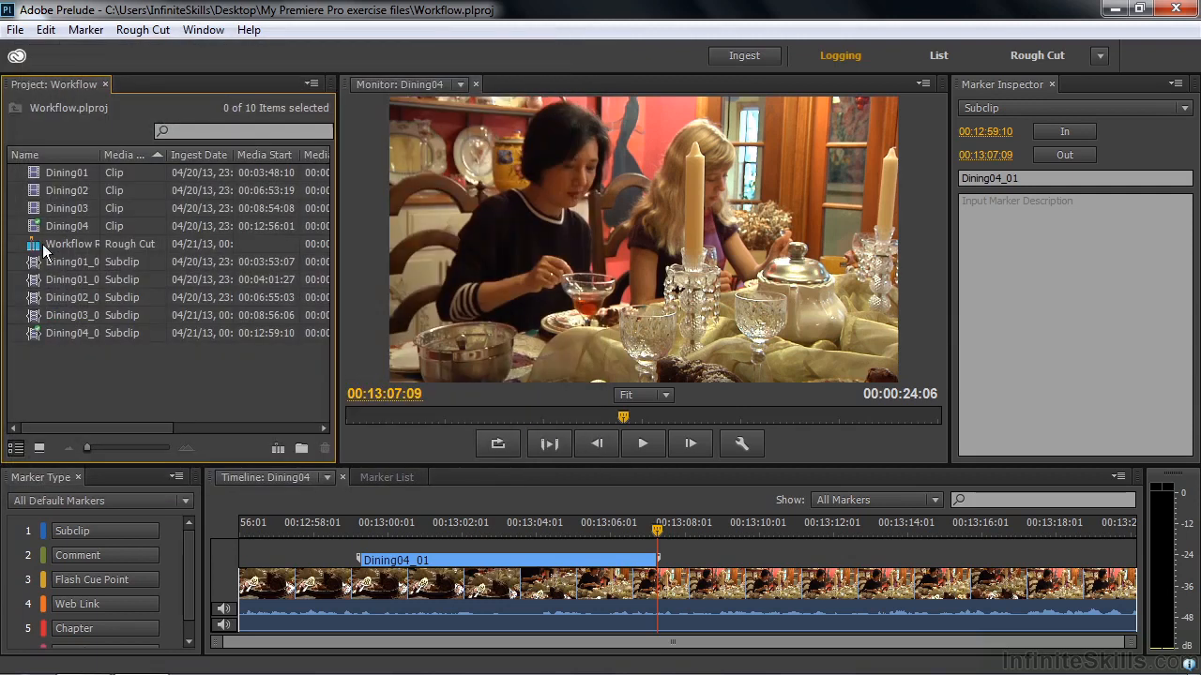
Open Workflow Rough Cut, add all five Dining subclips to its timeline in order, and save the rough cut
{"action": "double_click", "coordinate": [33, 246]}
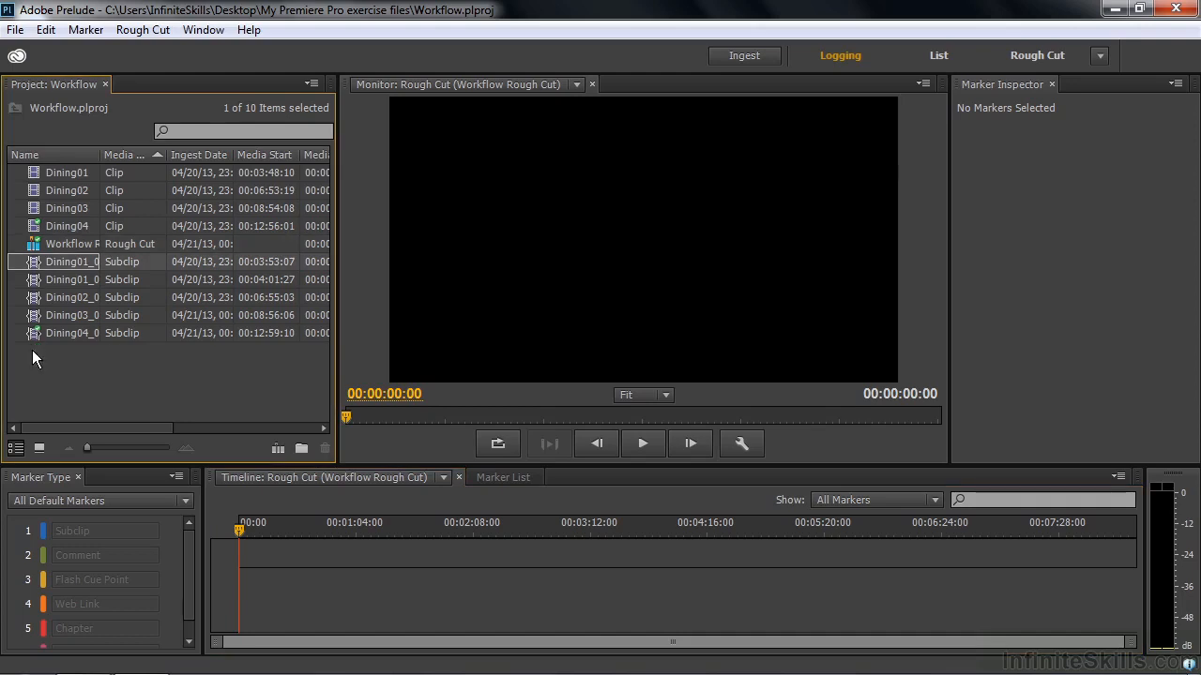
{"action": "left_click_drag", "start_coordinate": [32, 350], "coordinate": [285, 594]}
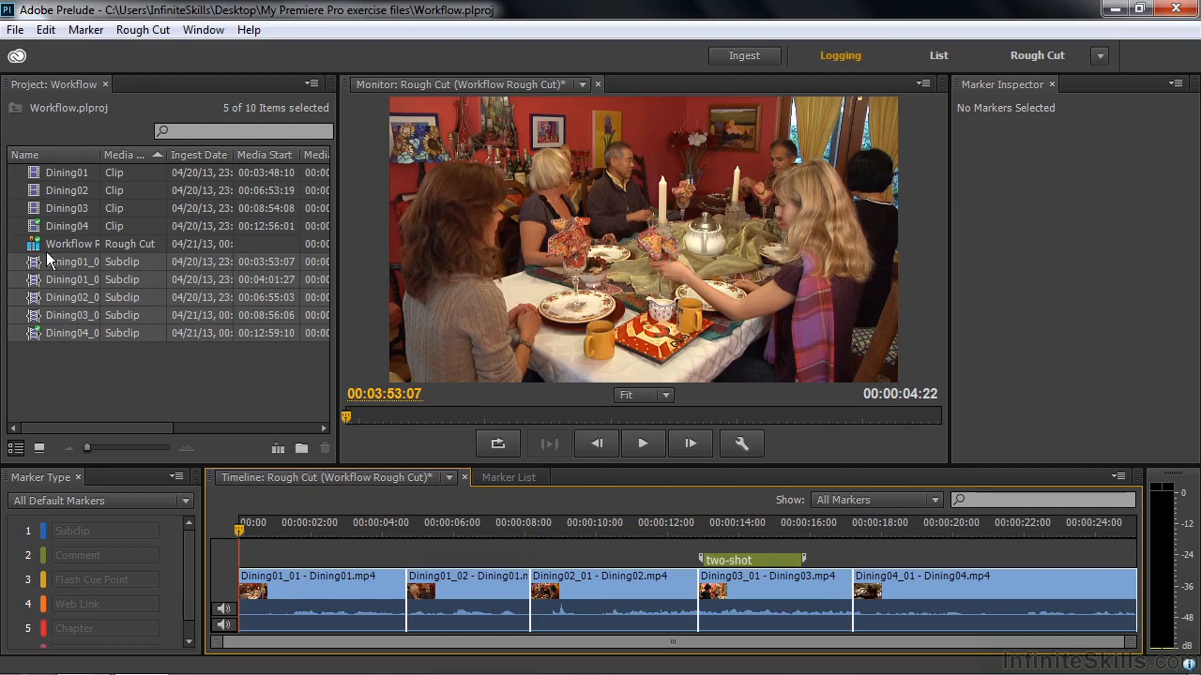
{"action": "key", "text": "ctrl+s"}
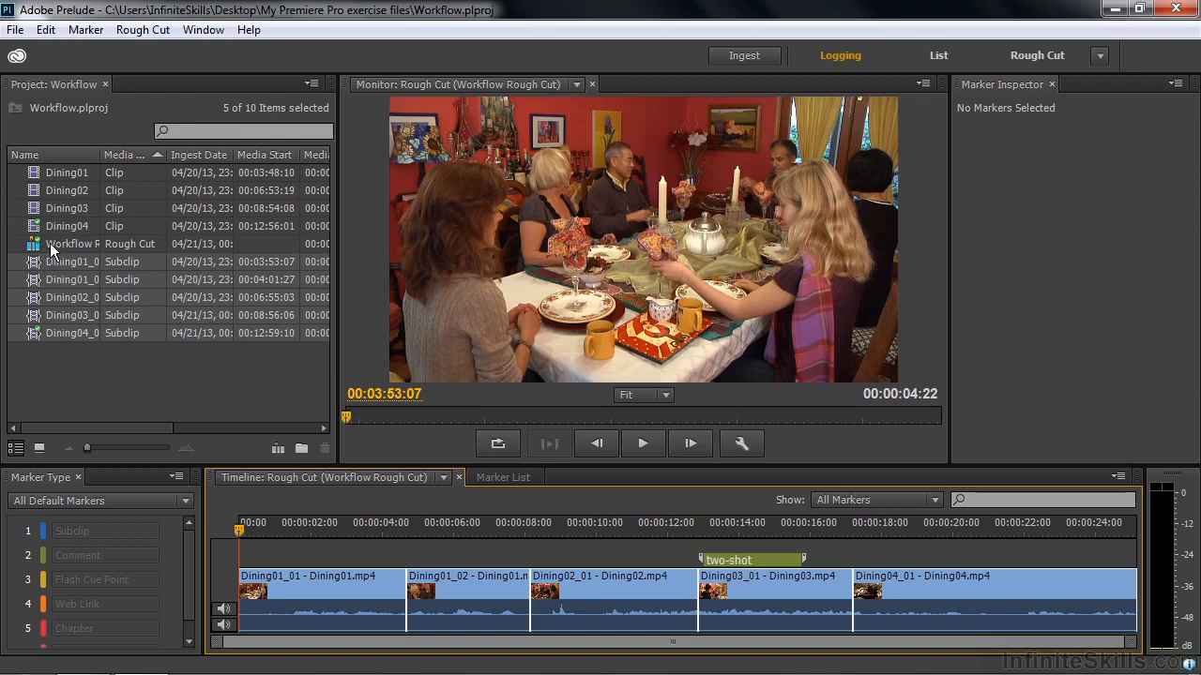
Send Workflow Rough Cut from Prelude to Premiere Pro
{"action": "left_click", "coordinate": [49, 243]}
{"action": "left_click", "coordinate": [15, 30]}
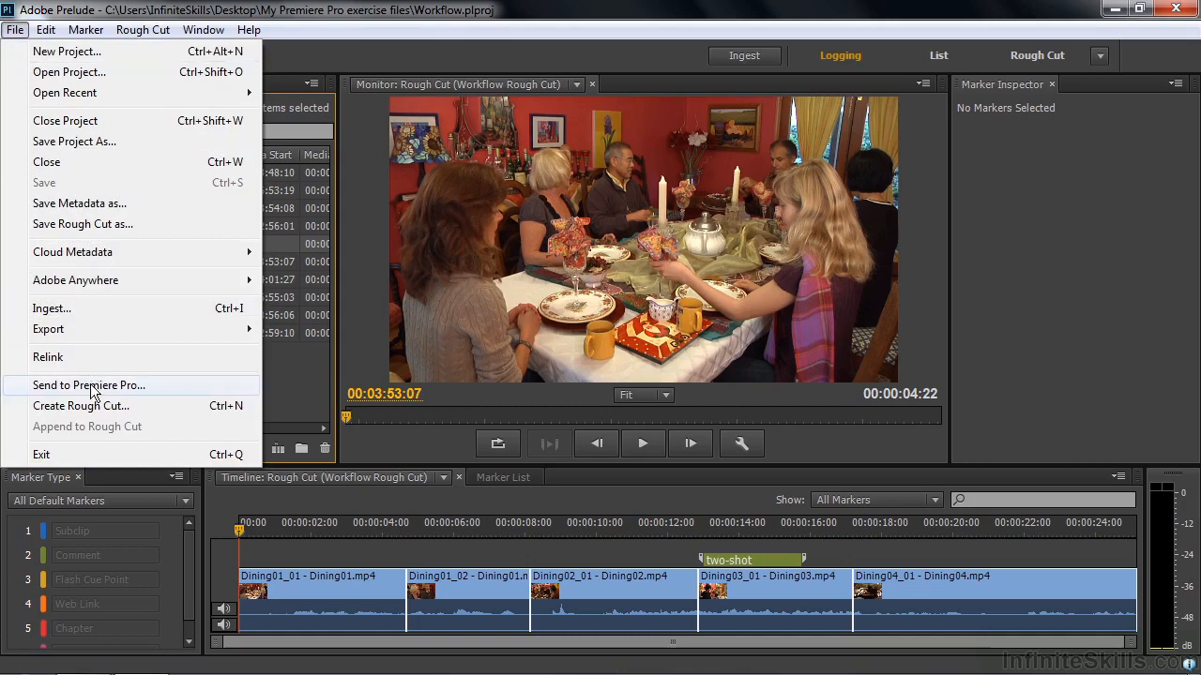
{"action": "mouse_move", "coordinate": [81, 325]}
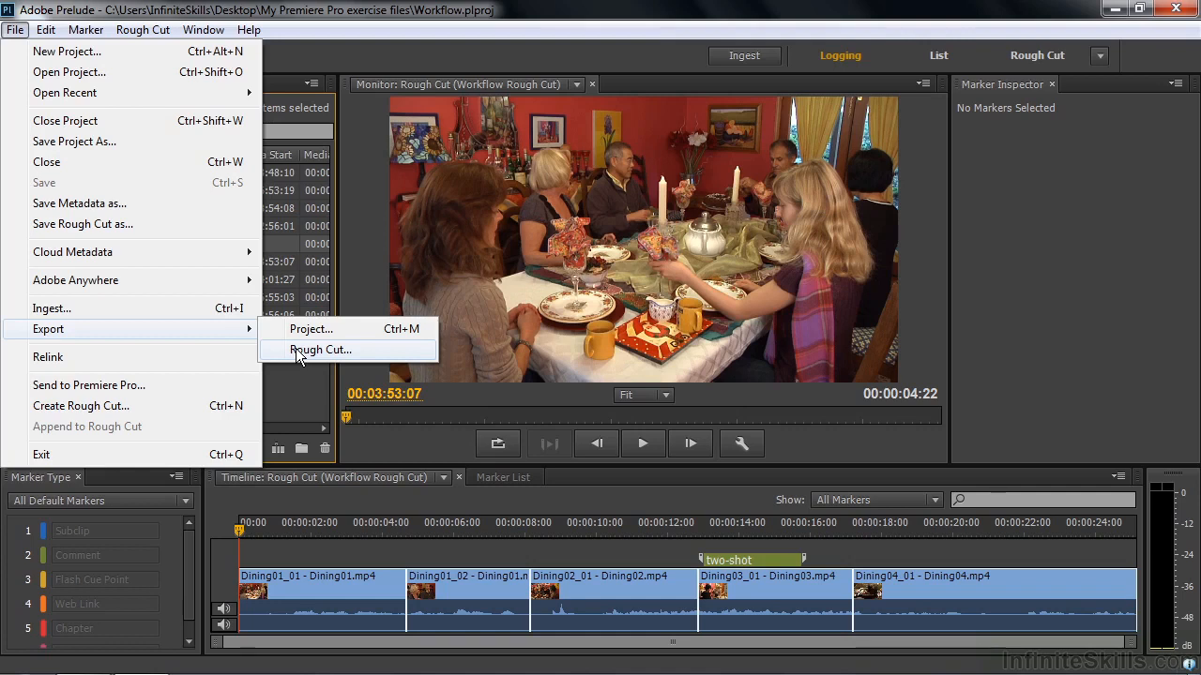
{"action": "left_click", "coordinate": [38, 386]}
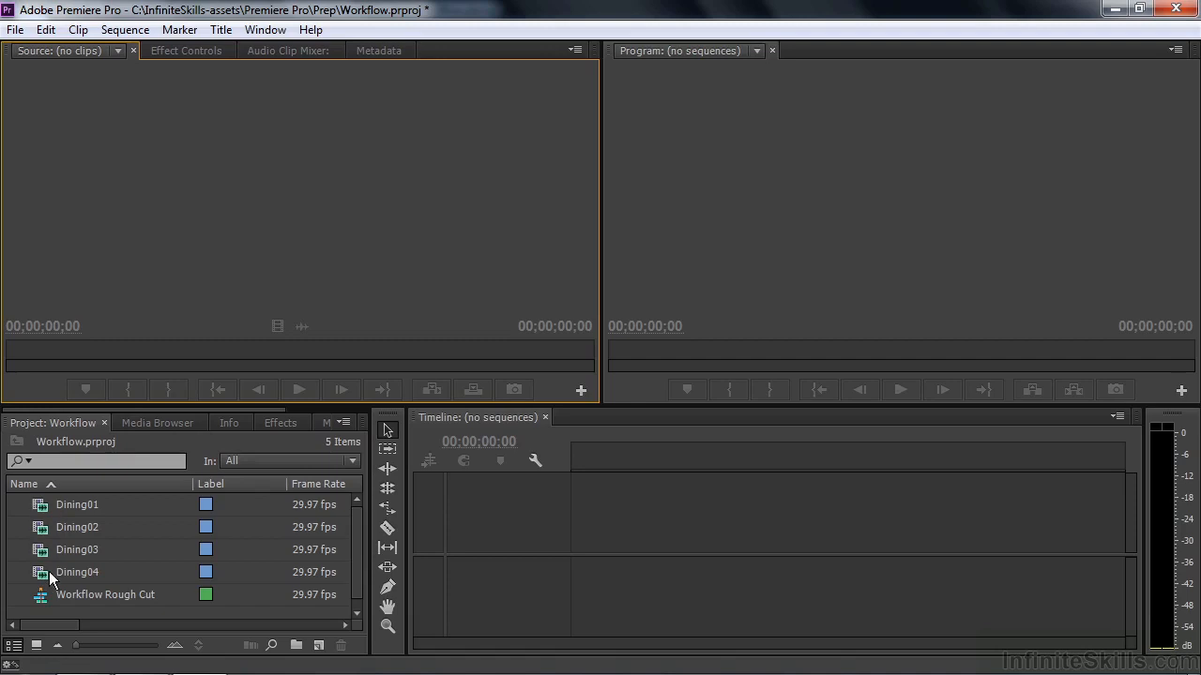
Open the Workflow Rough Cut sequence in Premiere Pro, fit the whole sequence in the timeline, and play it
{"action": "double_click", "coordinate": [41, 597]}
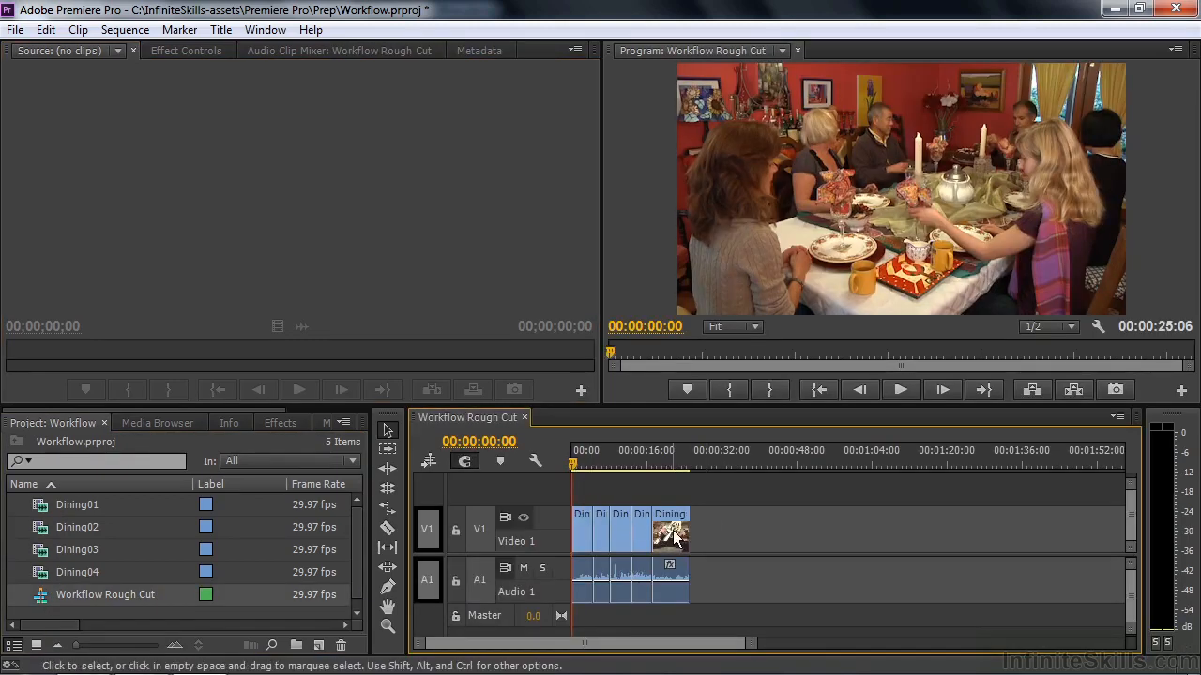
{"action": "mouse_move", "coordinate": [673, 534]}
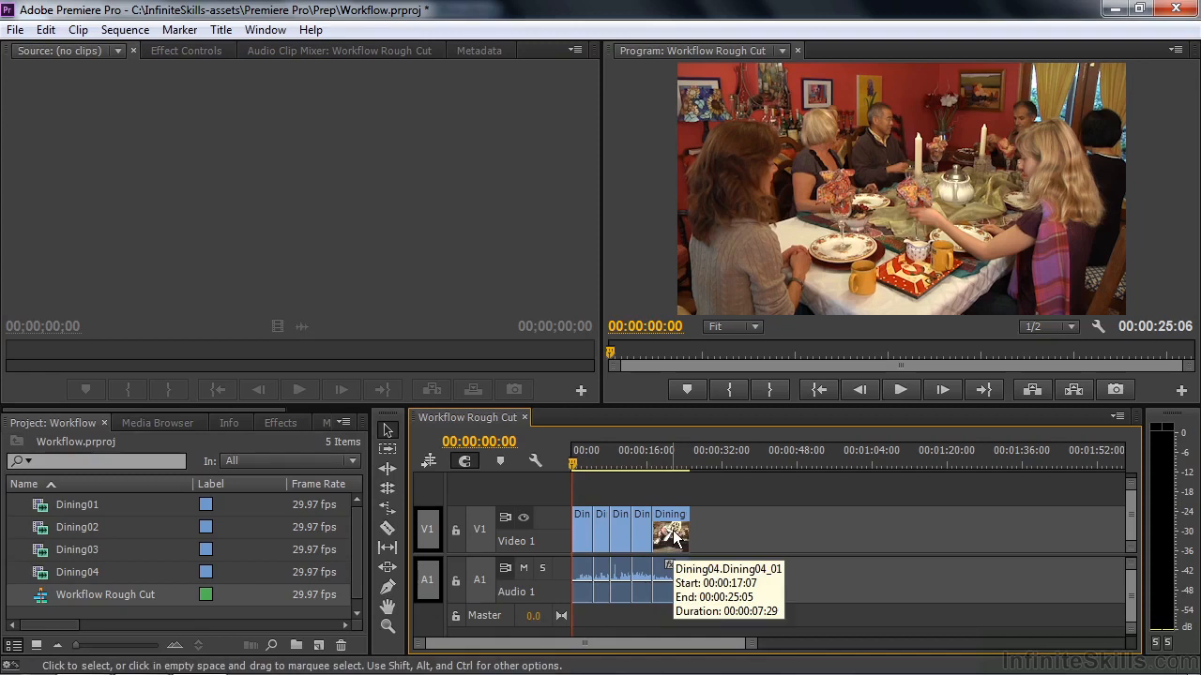
{"action": "key", "text": "backslash"}
{"action": "key", "text": "space"}
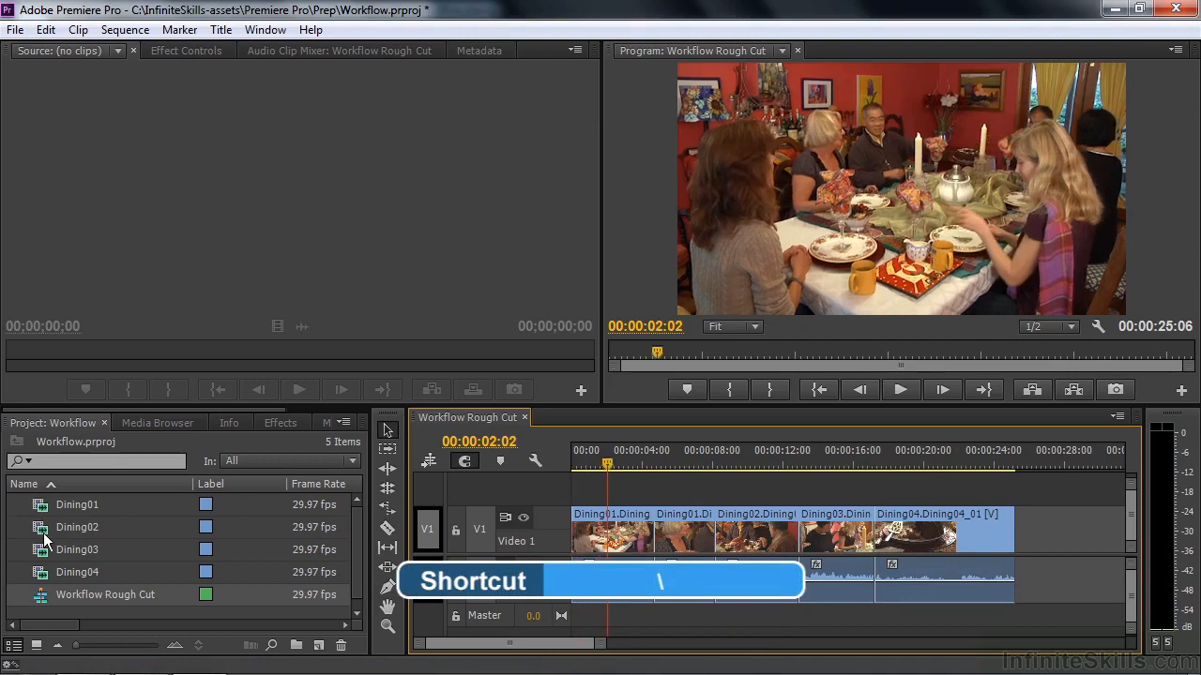